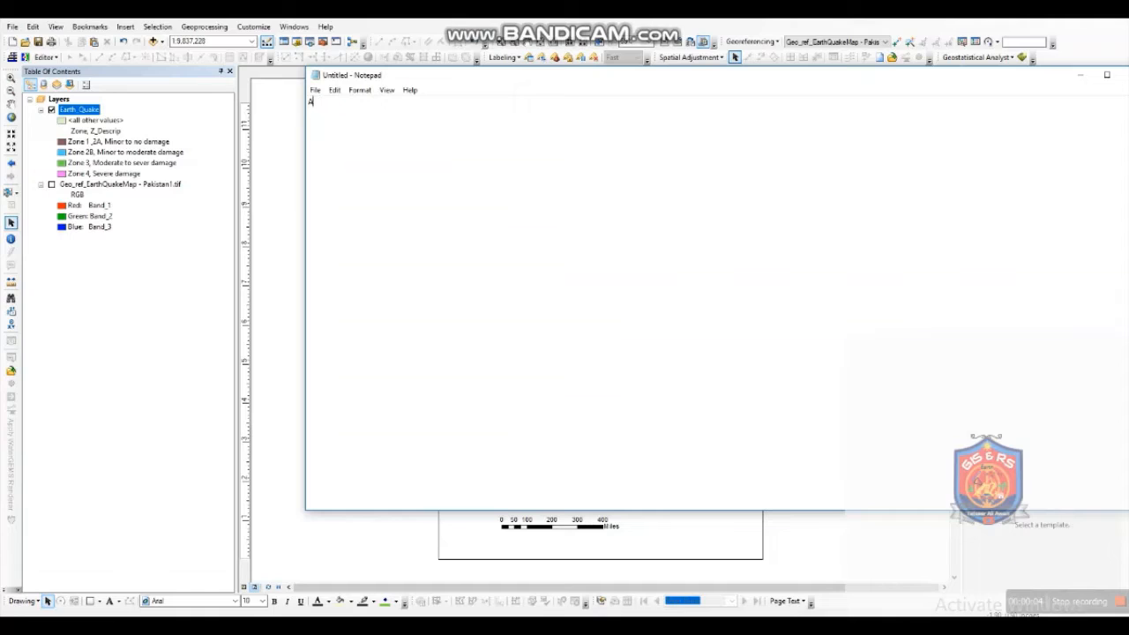
Write the intro note "In this part we will work on point shapefiles and redesing the complete map....." and a line about returning to "Data view".
{"action": "type", "text": "In this part we will work on point shapefiles and"}
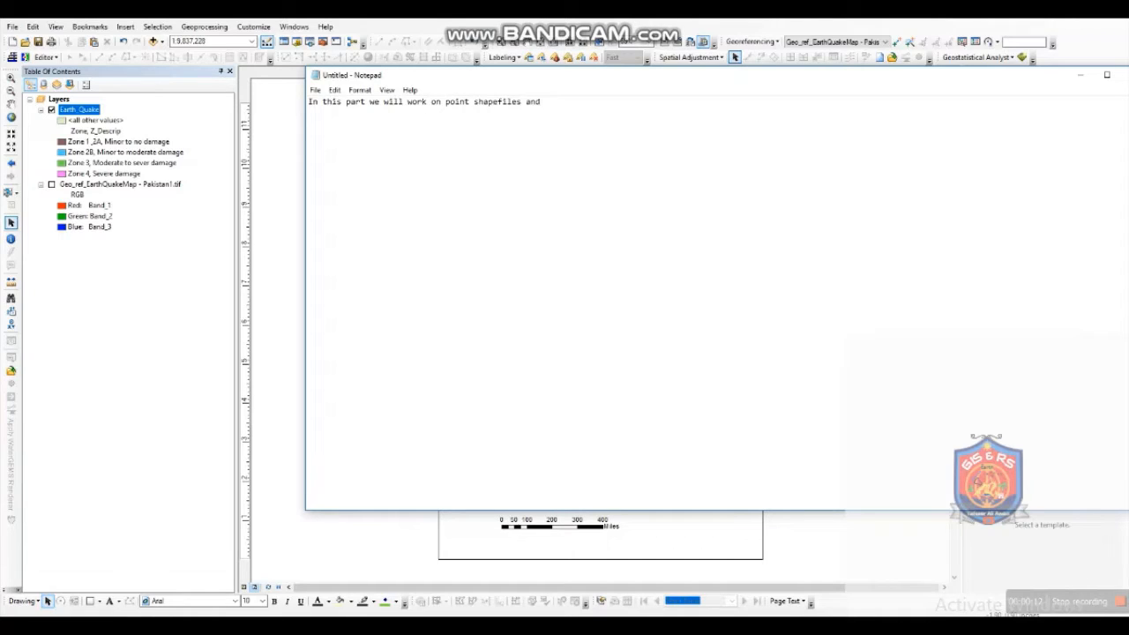
{"action": "type", "text": " redesing the complete map....."}
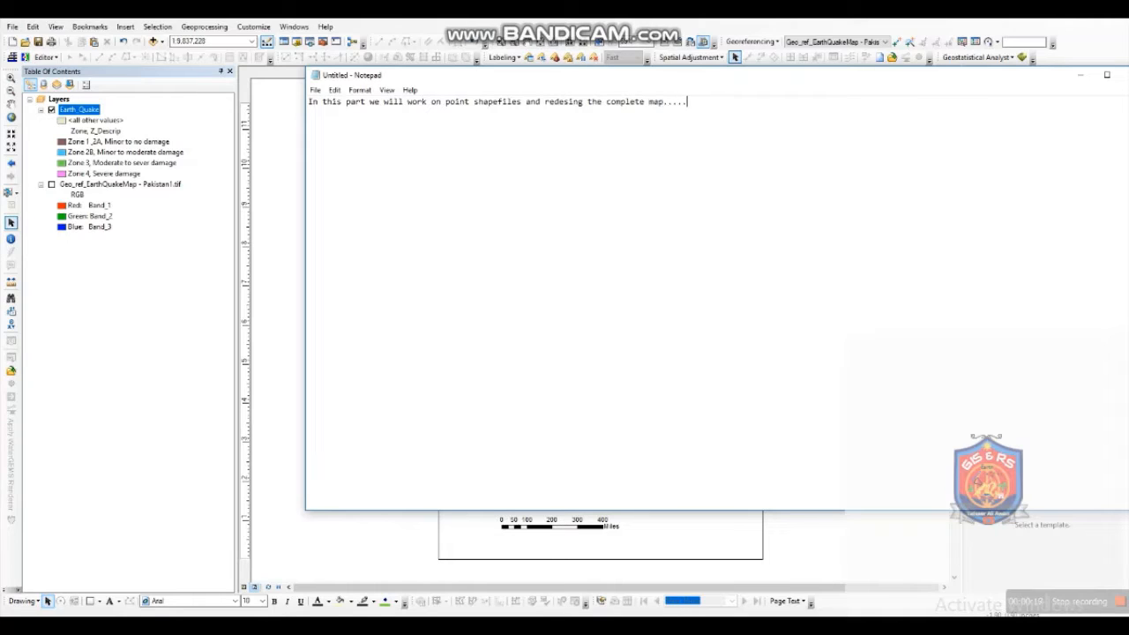
{"action": "key", "text": "Return"}
{"action": "key", "text": "Return"}
{"action": "type", "text": "Again back...."}
{"action": "type", "text": "to dat"}
{"action": "key", "text": "BackSpace"}
{"action": "key", "text": "BackSpace"}
{"action": "type", "text": "Data view\" as//////"}
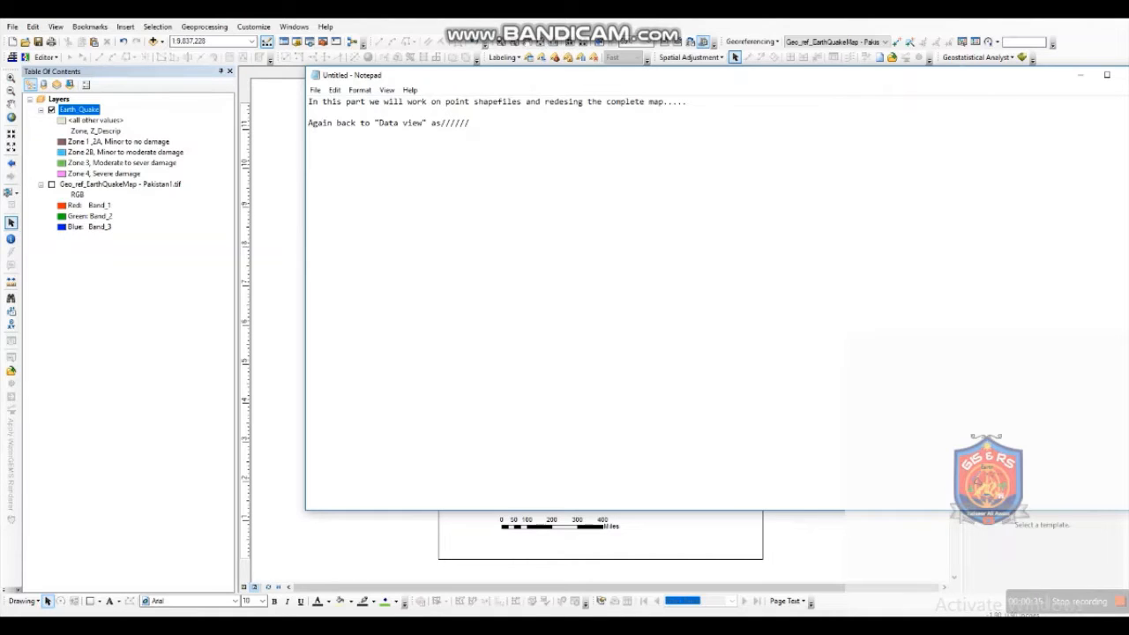
Switch to ArcMap and display the earthquake map in data view instead of the page layout.
{"action": "key", "text": "alt+Tab"}
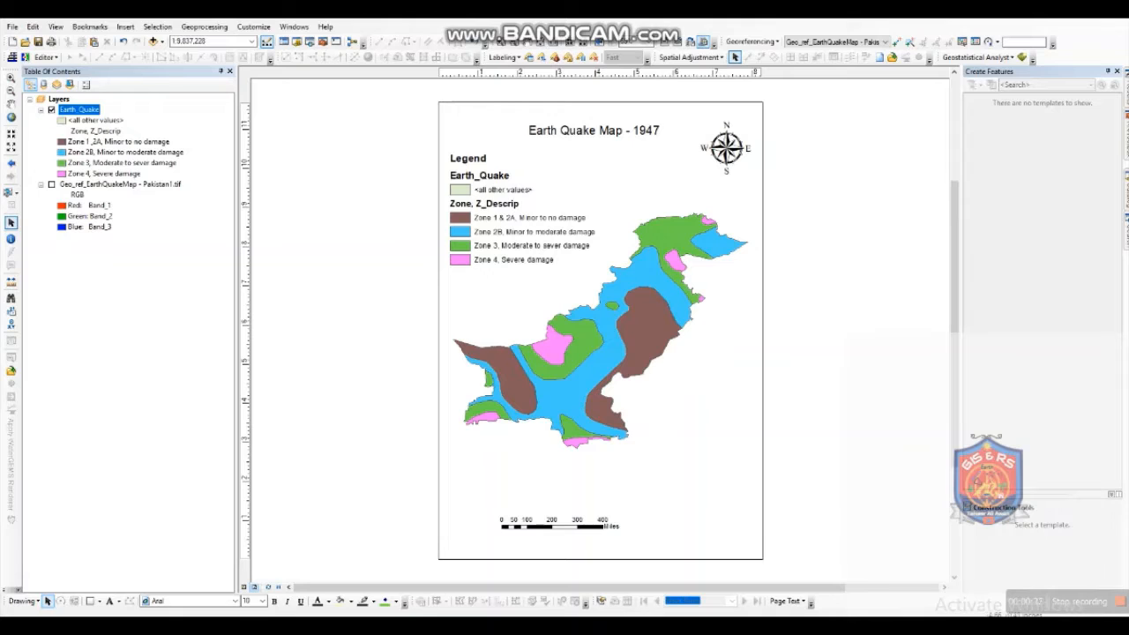
{"action": "left_click", "coordinate": [244, 587]}
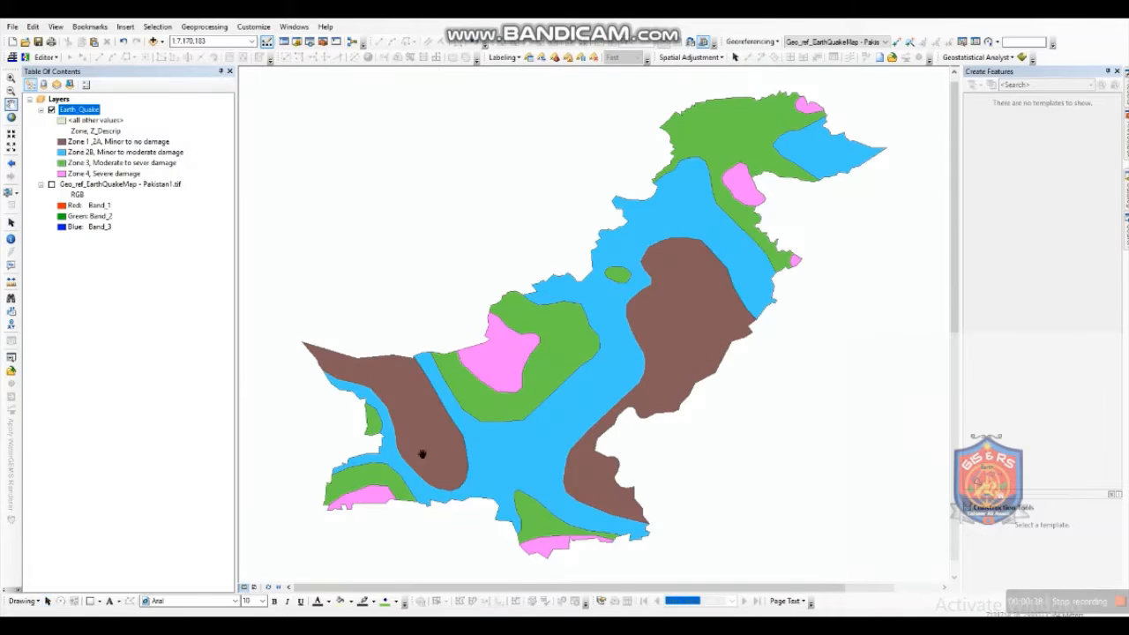
{"action": "scroll", "coordinate": [468, 335], "scroll_direction": "down", "scroll_amount": 2}
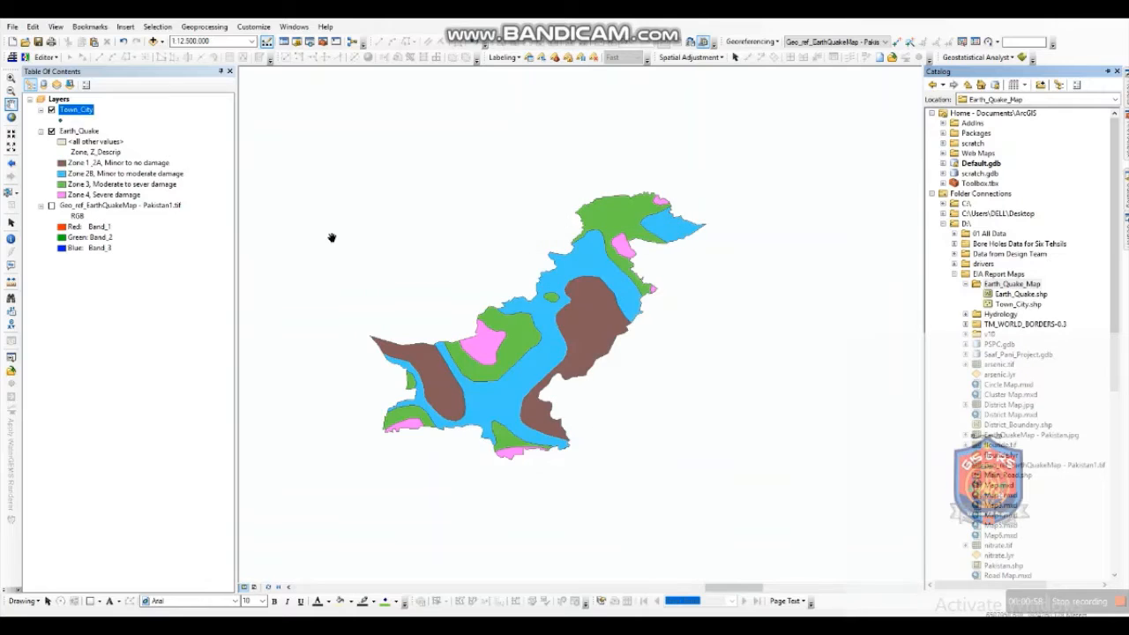
Symbolize the Earth_Quake layer with the single hollow Circles symbol outlined in red, and turn on the georeferenced Pakistan earthquake map image.
{"action": "double_click", "coordinate": [81, 132]}
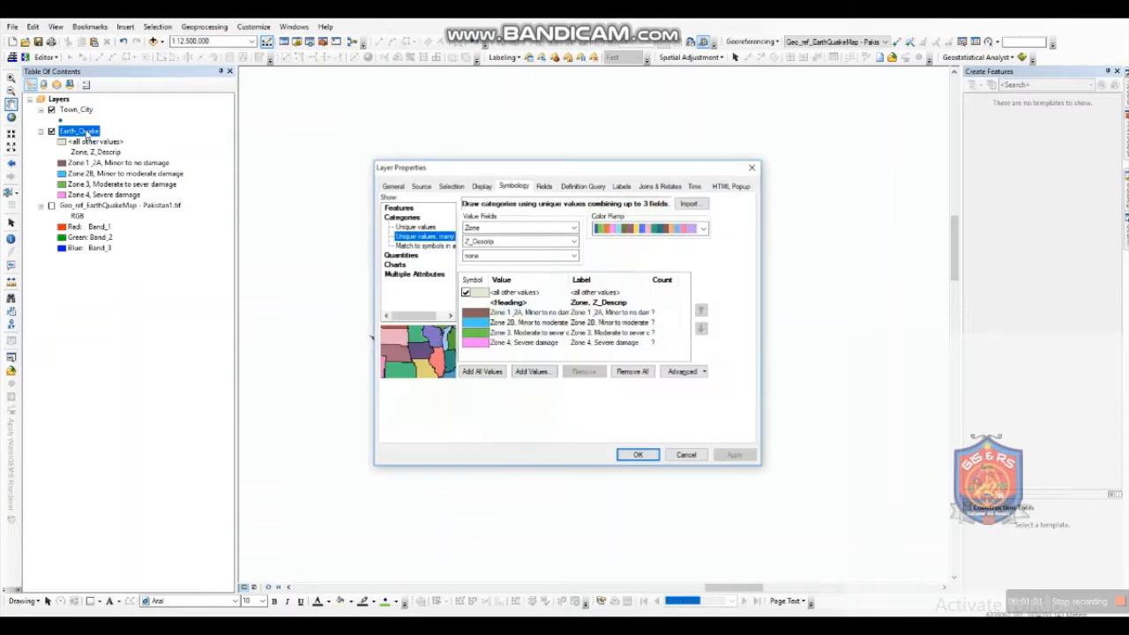
{"action": "left_click", "coordinate": [408, 209]}
{"action": "left_click", "coordinate": [512, 249]}
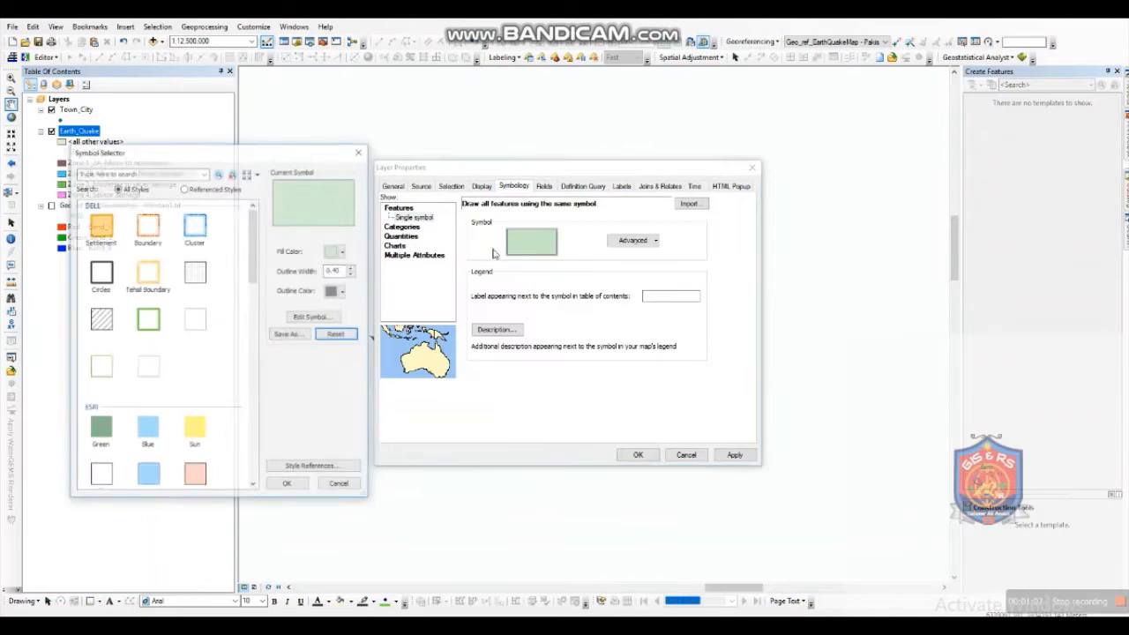
{"action": "left_click", "coordinate": [100, 273]}
{"action": "left_click", "coordinate": [343, 291]}
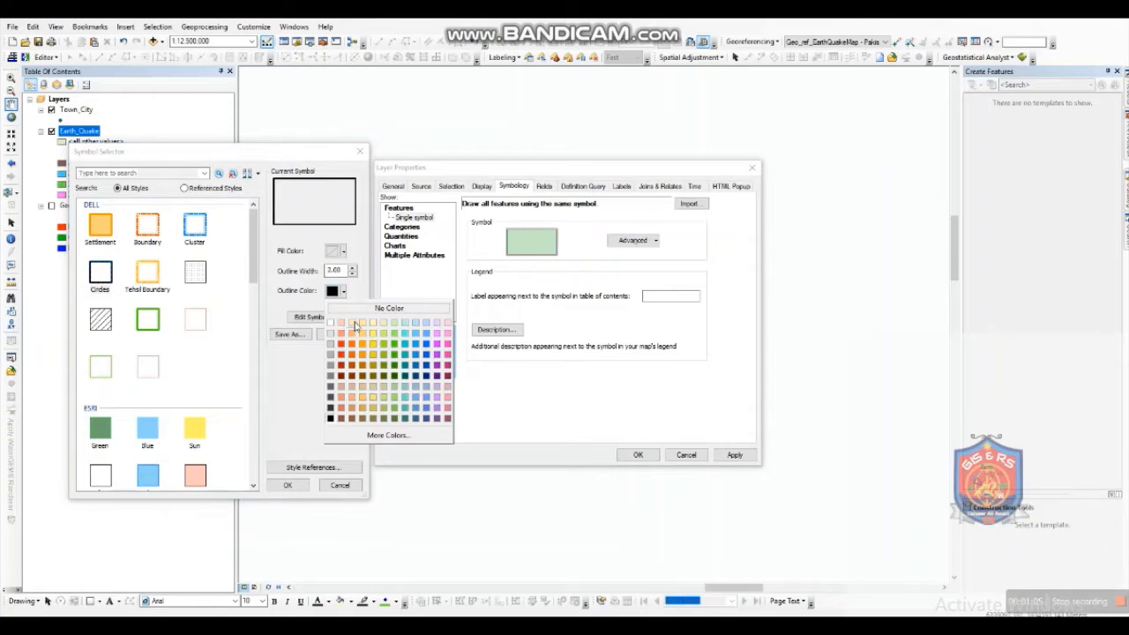
{"action": "left_click", "coordinate": [342, 355]}
{"action": "left_click", "coordinate": [288, 485]}
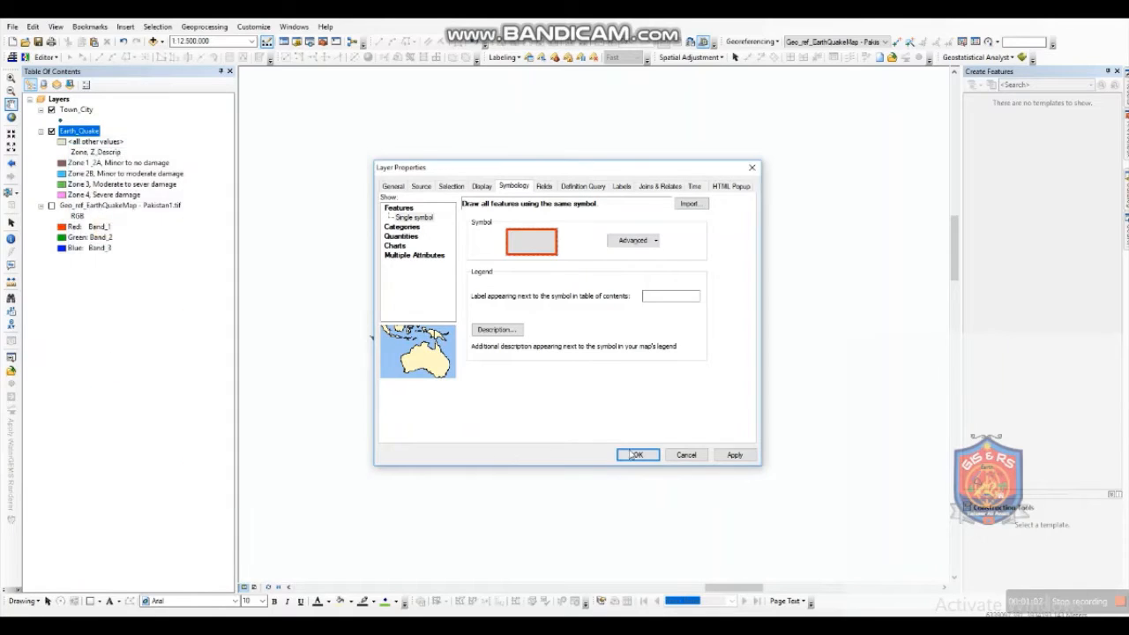
{"action": "left_click", "coordinate": [636, 455]}
{"action": "left_click", "coordinate": [51, 152]}
Change the Town_City layer's single point symbol to a larger green circle.
{"action": "right_click", "coordinate": [76, 110]}
{"action": "left_click", "coordinate": [119, 356]}
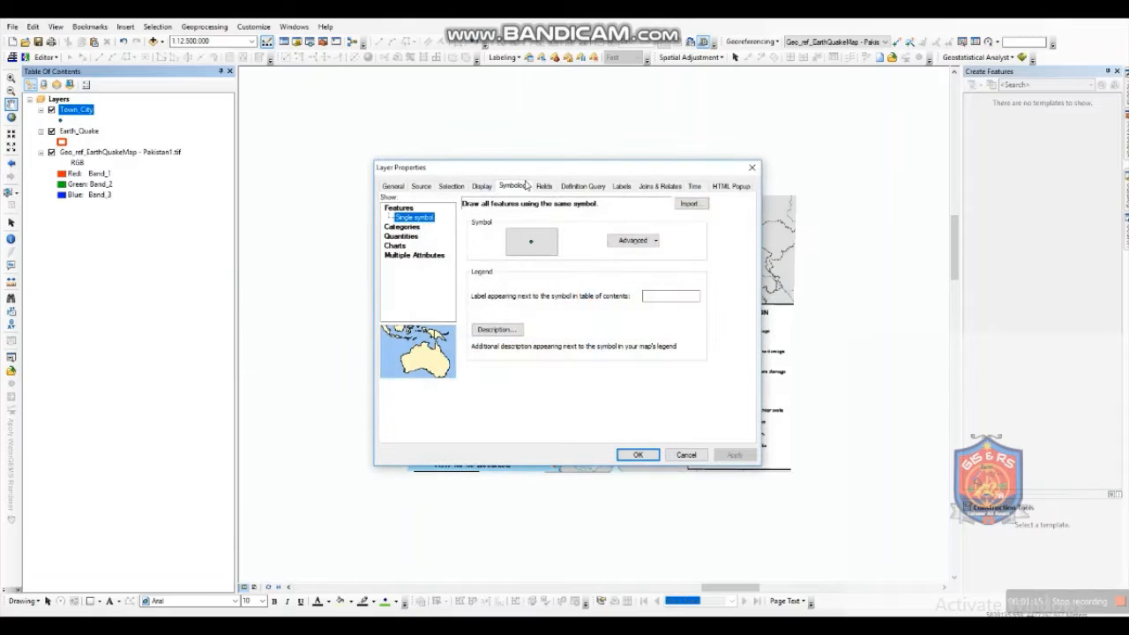
{"action": "left_click", "coordinate": [533, 247]}
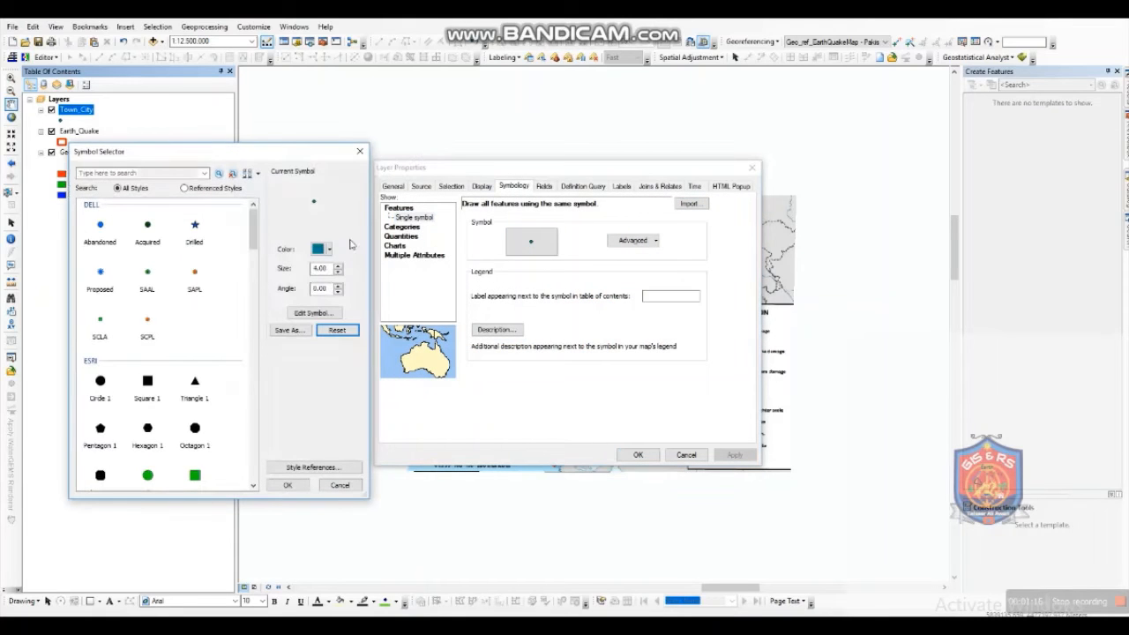
{"action": "left_click", "coordinate": [100, 226]}
{"action": "left_click", "coordinate": [287, 485]}
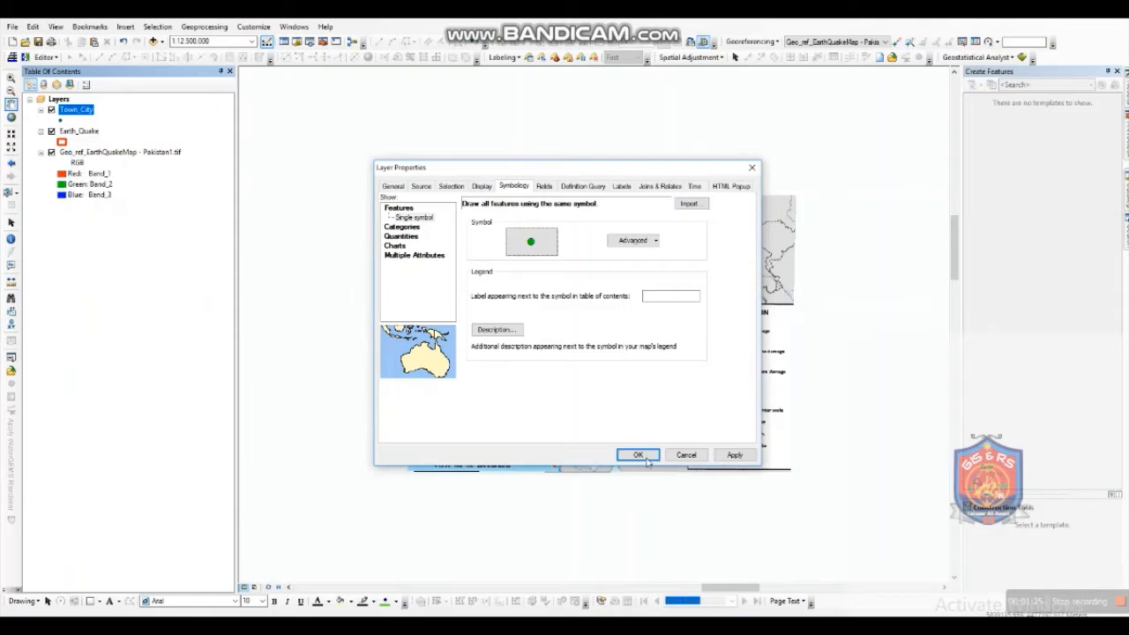
{"action": "left_click", "coordinate": [638, 454]}
Add a text field called Name with length 50 to the Town_City attribute table, and close the table.
{"action": "right_click", "coordinate": [78, 104]}
{"action": "right_click", "coordinate": [77, 110]}
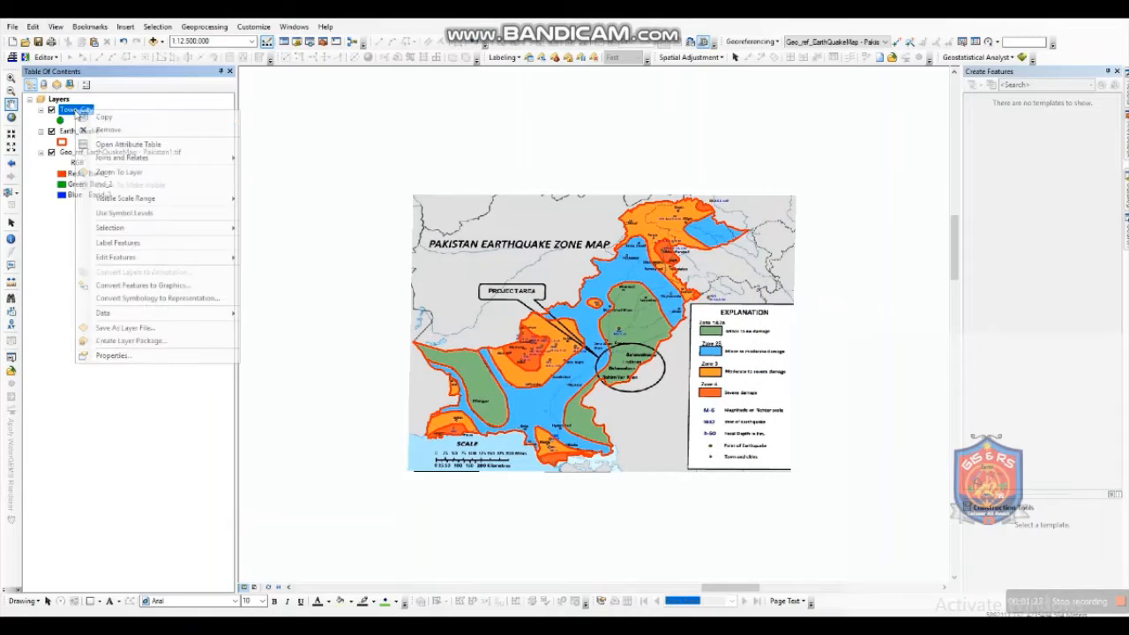
{"action": "left_click", "coordinate": [128, 143]}
{"action": "left_click", "coordinate": [189, 59]}
{"action": "left_click", "coordinate": [220, 139]}
{"action": "left_click", "coordinate": [584, 274]}
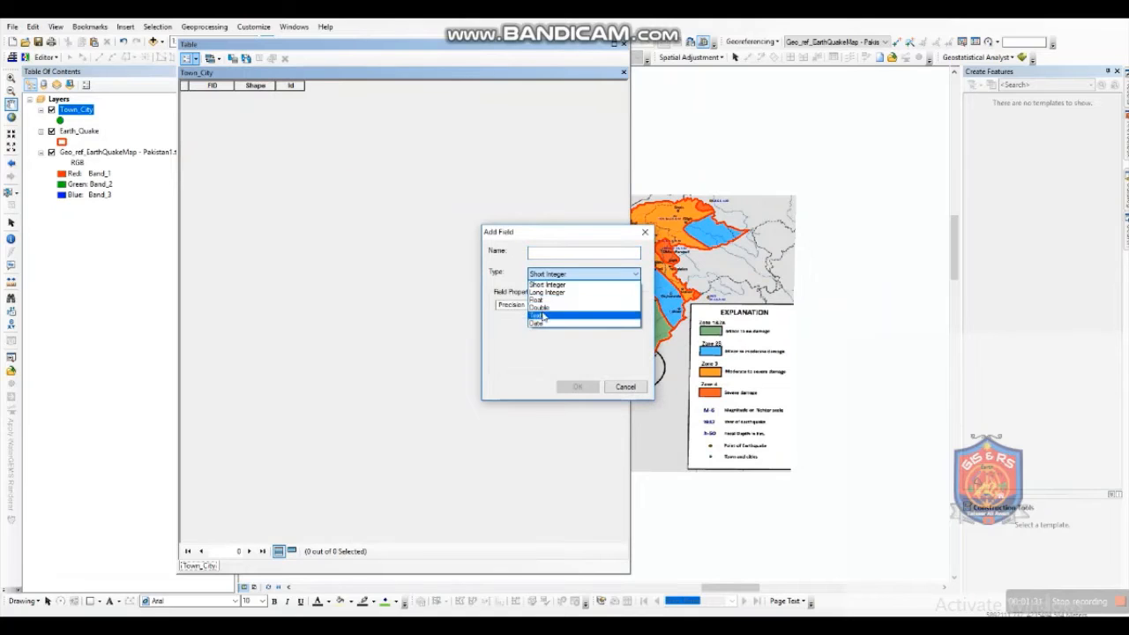
{"action": "left_click", "coordinate": [544, 316]}
{"action": "left_click", "coordinate": [548, 254]}
{"action": "type", "text": "Name"}
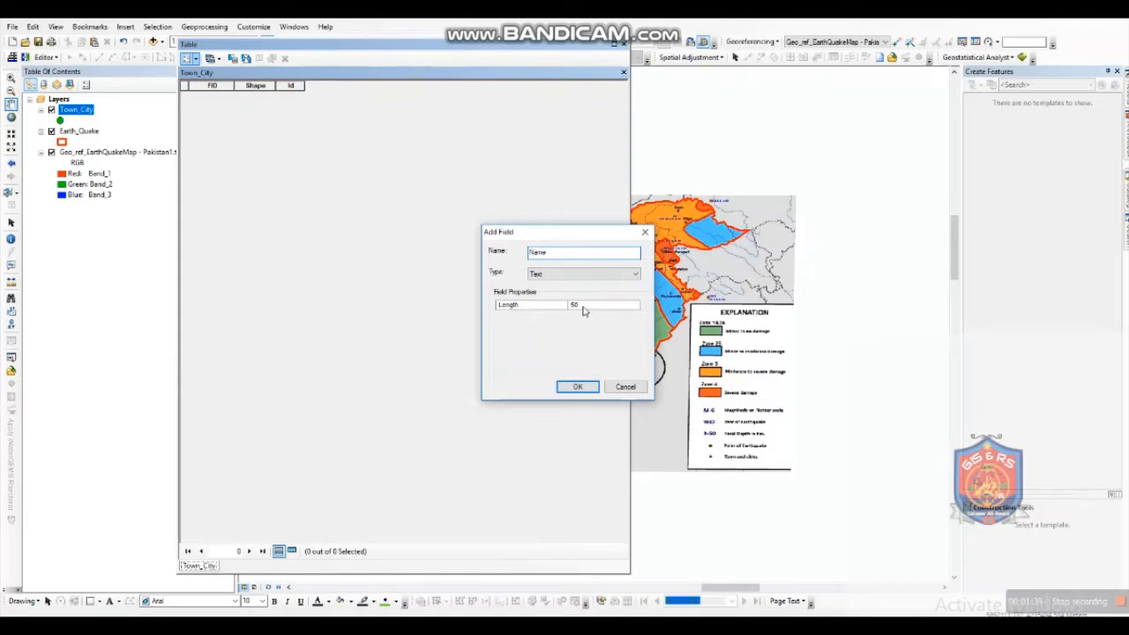
{"action": "left_click", "coordinate": [578, 386]}
{"action": "left_click", "coordinate": [624, 72]}
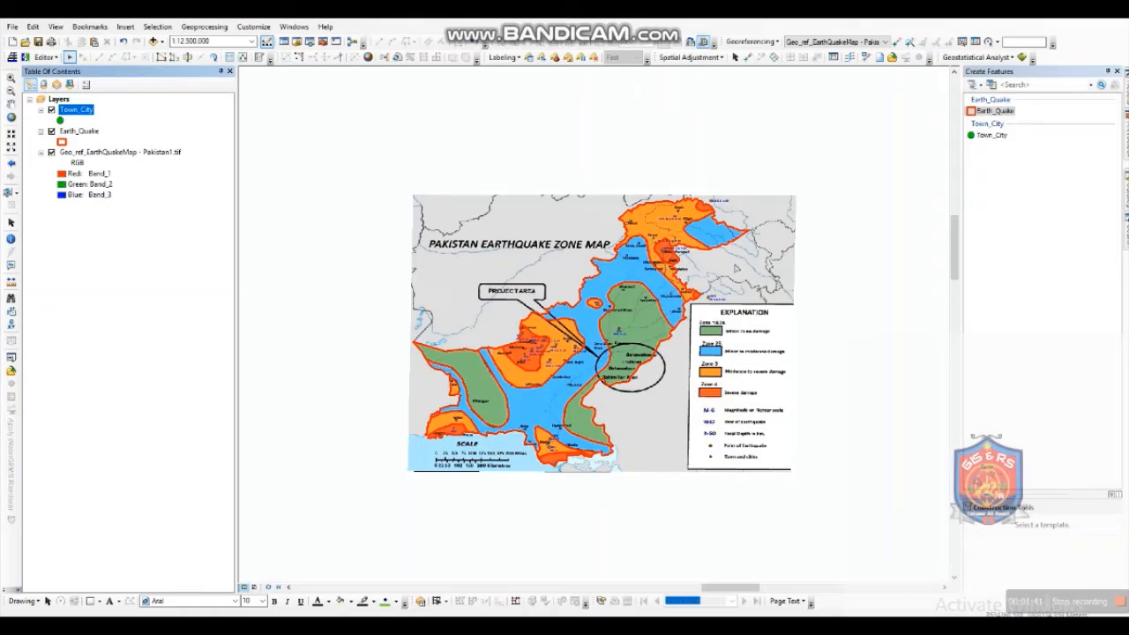
Reopen the Town_City attribute table for editing and move it clear of the northern map area.
{"action": "right_click", "coordinate": [78, 110]}
{"action": "left_click", "coordinate": [124, 145]}
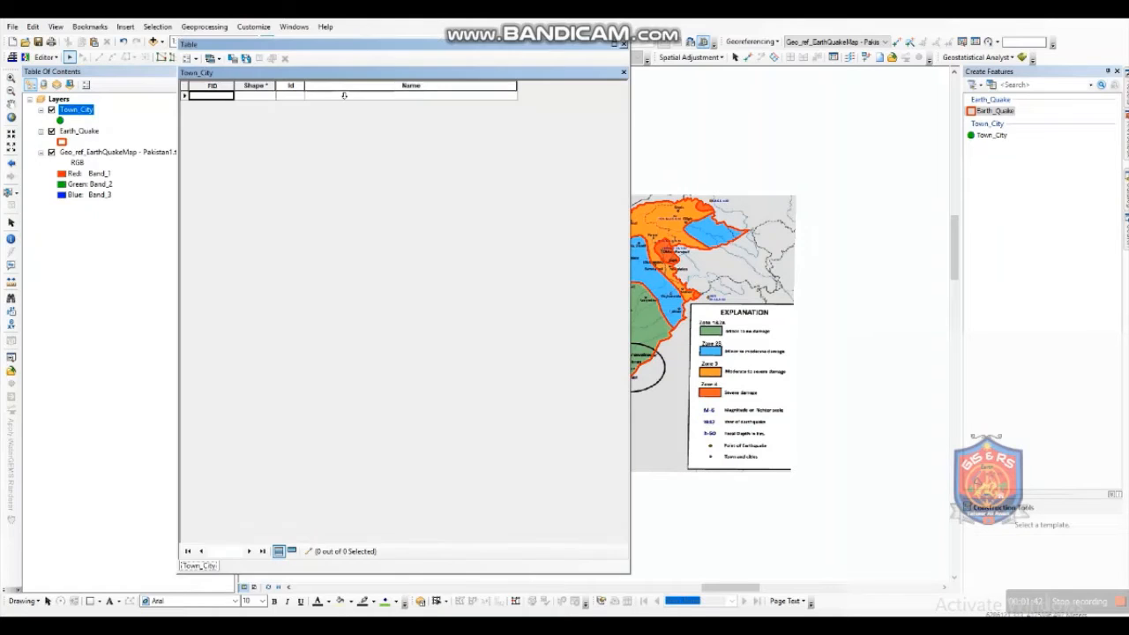
{"action": "left_click_drag", "start_coordinate": [187, 70], "coordinate": [188, 43]}
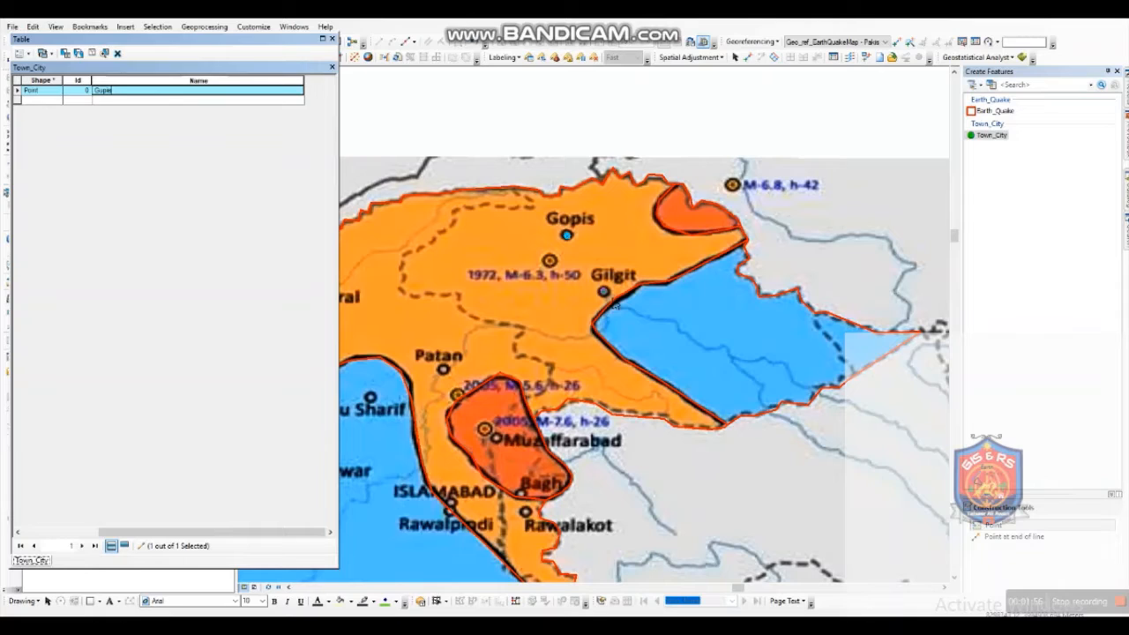
Place Town_City points at Gilgit and Muzaffarabad, entering each city's name in the Name field.
{"action": "left_click", "coordinate": [364, 205]}
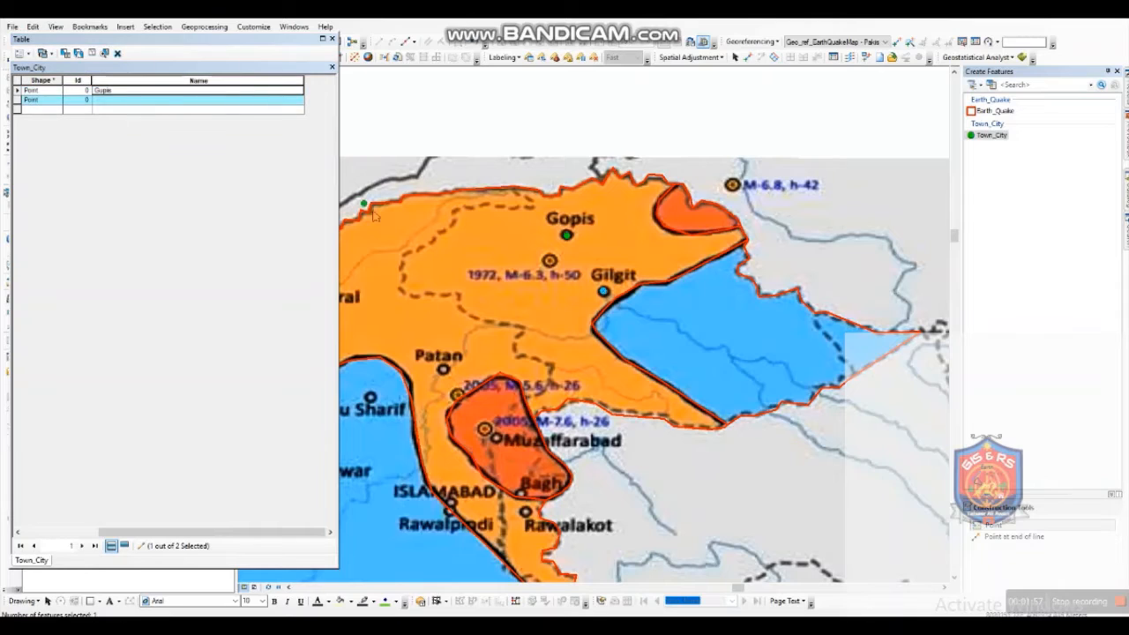
{"action": "left_click", "coordinate": [116, 104]}
{"action": "type", "text": "Gilgit"}
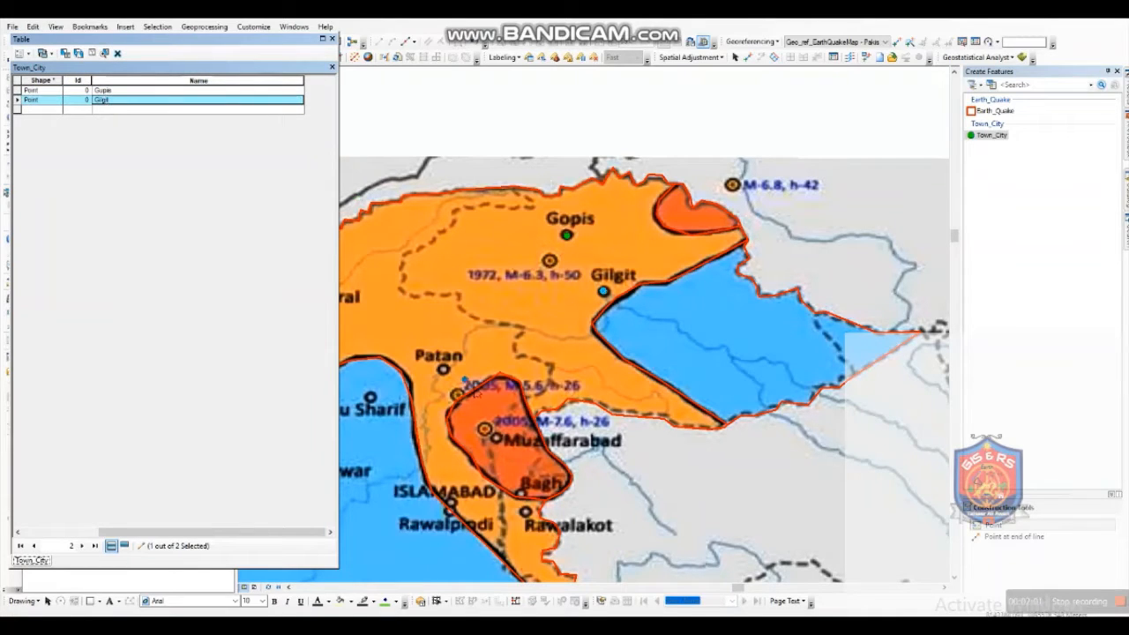
{"action": "left_click_drag", "start_coordinate": [431, 339], "coordinate": [582, 238]}
{"action": "left_click", "coordinate": [648, 337]}
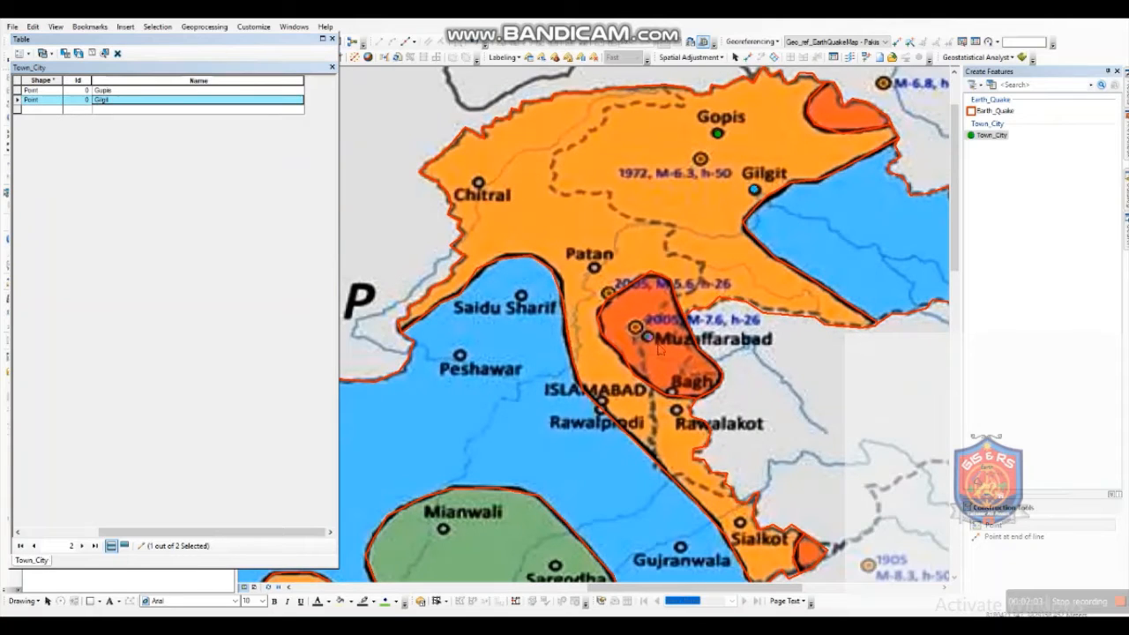
{"action": "left_click", "coordinate": [108, 110]}
{"action": "type", "text": "Muzaffarabad"}
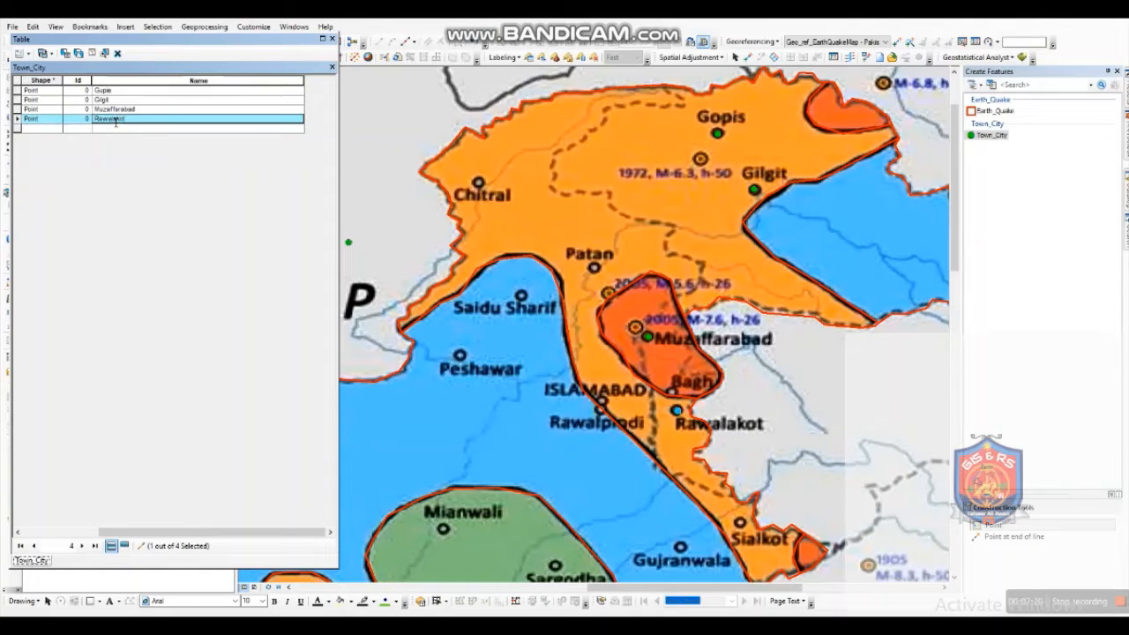
Place Town_City points at Saidu Sharif and Peshawar, filling in the Name field for both.
{"action": "left_click", "coordinate": [521, 296]}
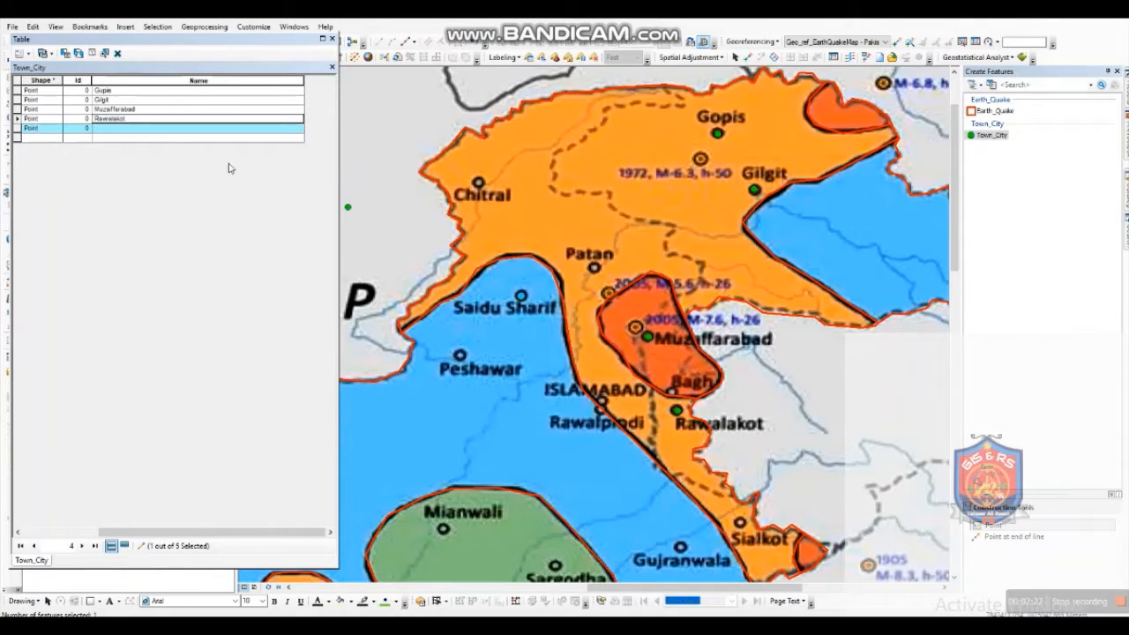
{"action": "left_click", "coordinate": [108, 130]}
{"action": "type", "text": "Saidu Sharif"}
{"action": "key", "text": "Return"}
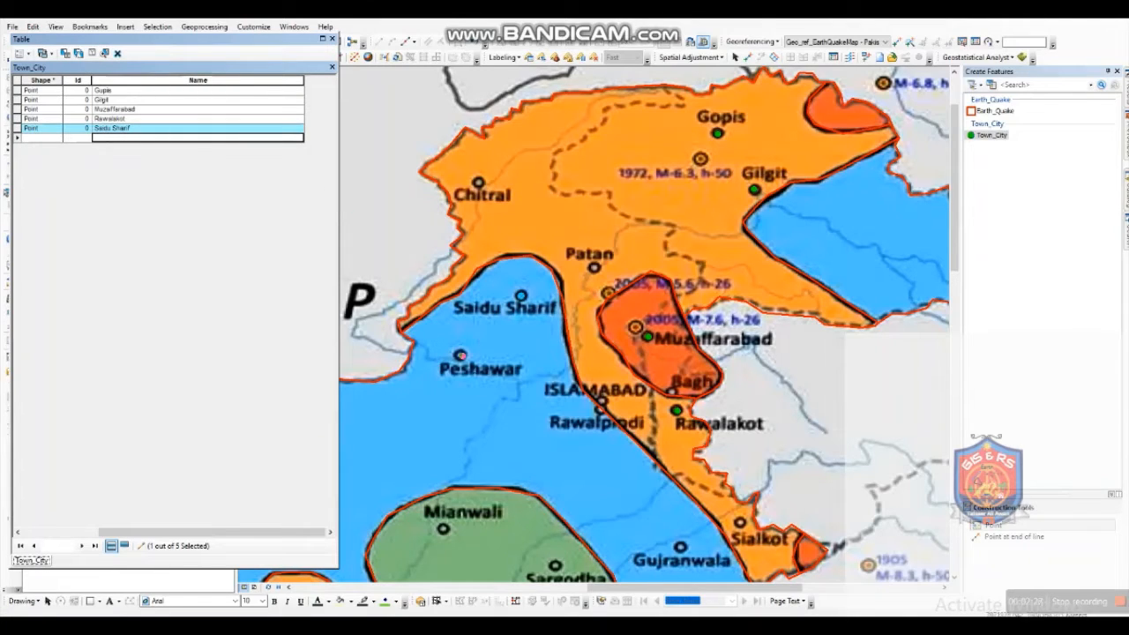
{"action": "left_click", "coordinate": [461, 355]}
{"action": "left_click", "coordinate": [124, 137]}
{"action": "type", "text": "Peshawar"}
{"action": "key", "text": "Return"}
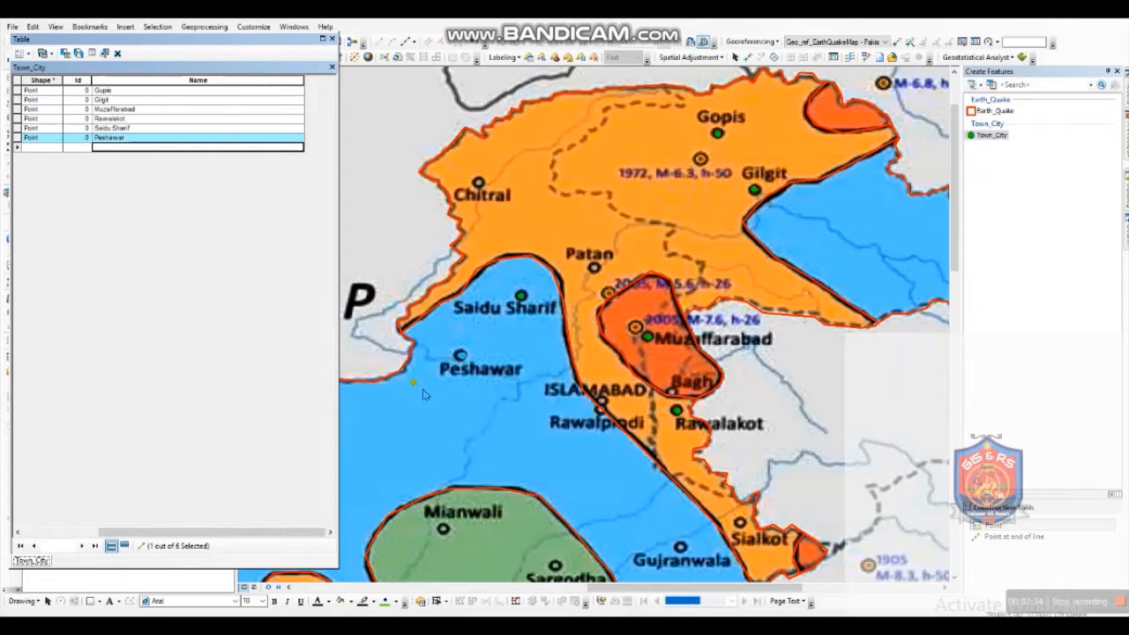
Add a Town_City point on the Islamabad marker and name it Islamabad.
{"action": "left_click_drag", "start_coordinate": [615, 414], "coordinate": [602, 327]}
{"action": "left_click", "coordinate": [590, 312]}
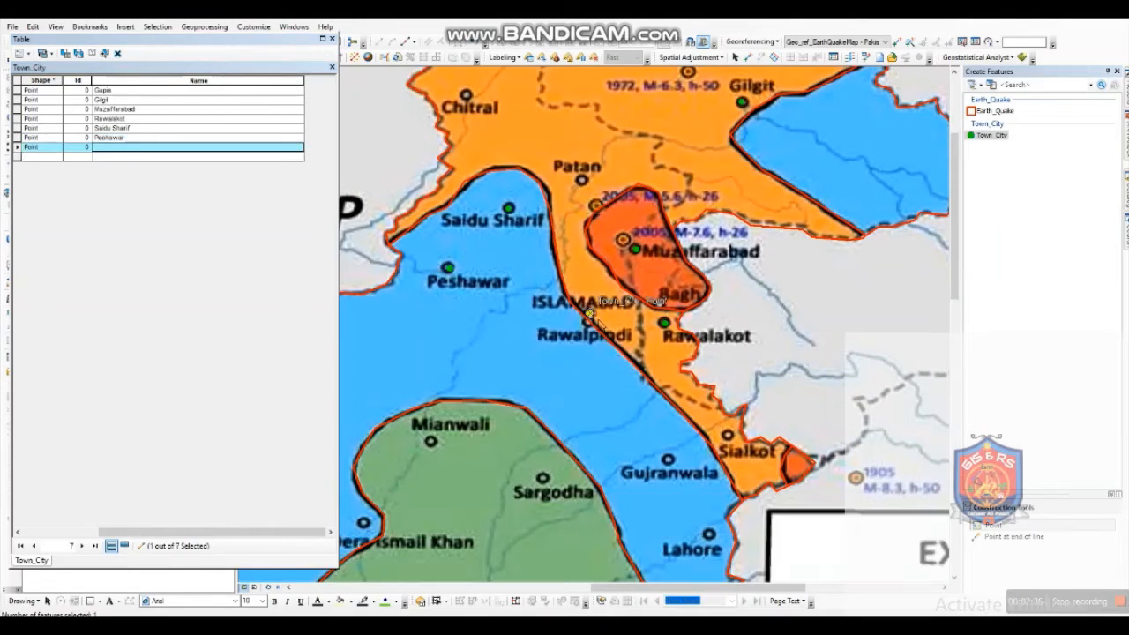
{"action": "left_click", "coordinate": [127, 149]}
{"action": "type", "text": "Is"}
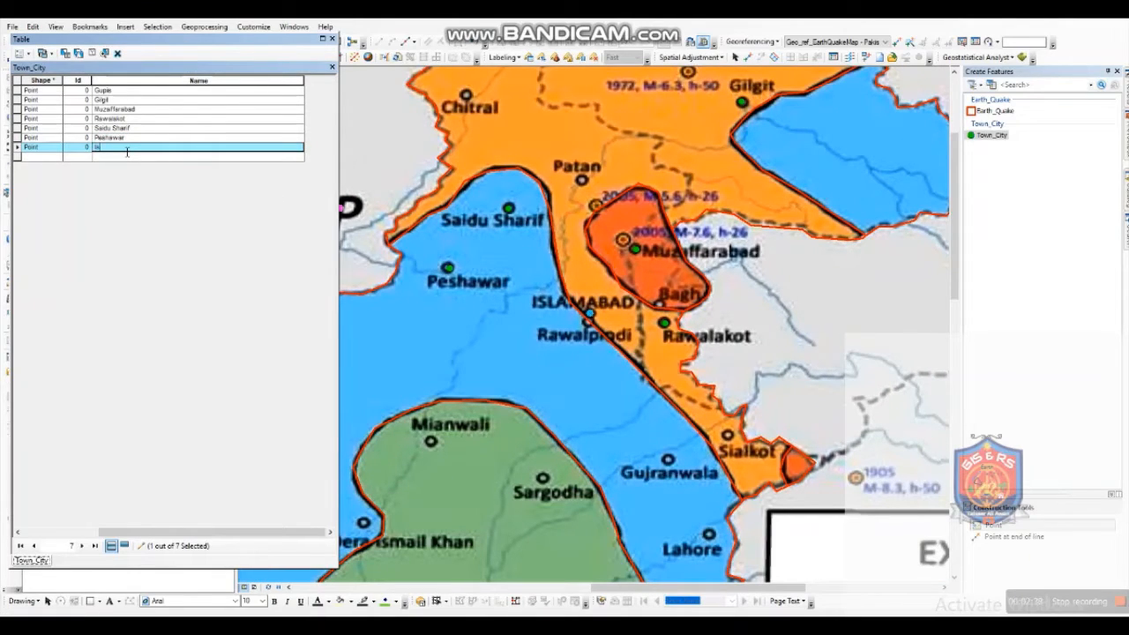
{"action": "type", "text": "lamabad"}
Add a Town_City point on the Rawalpindi marker just below Islamabad and name it Rawalpindi.
{"action": "left_click", "coordinate": [589, 323]}
{"action": "left_click", "coordinate": [107, 159]}
{"action": "type", "text": "la"}
{"action": "type", "text": "Rawa"}
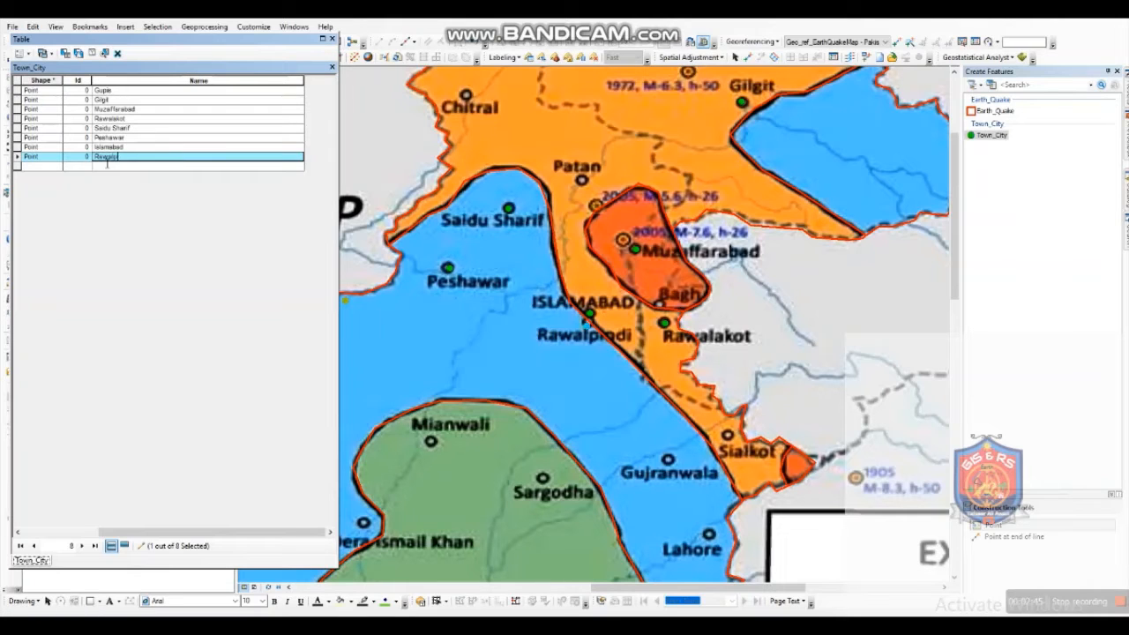
{"action": "type", "text": "lpindi"}
{"action": "key", "text": "Return"}
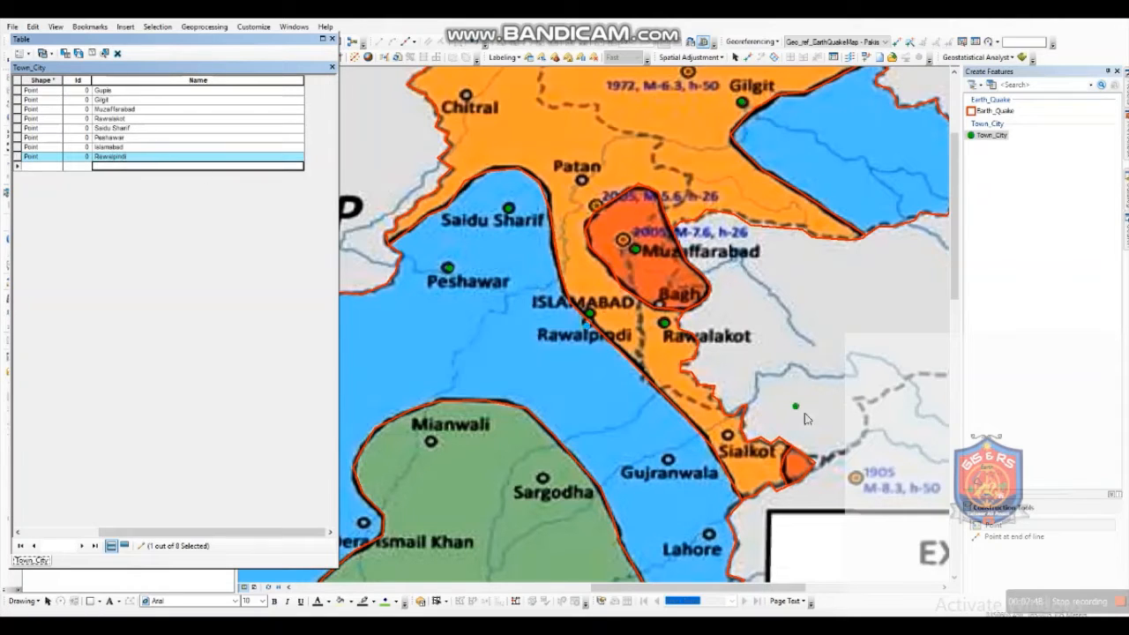
Add a Town_City point on the Sialkot marker and name it Sialkot.
{"action": "left_click_drag", "start_coordinate": [819, 418], "coordinate": [795, 352]}
{"action": "left_click", "coordinate": [704, 369]}
{"action": "left_click", "coordinate": [107, 167]}
{"action": "type", "text": "Sialkot"}
{"action": "key", "text": "Return"}
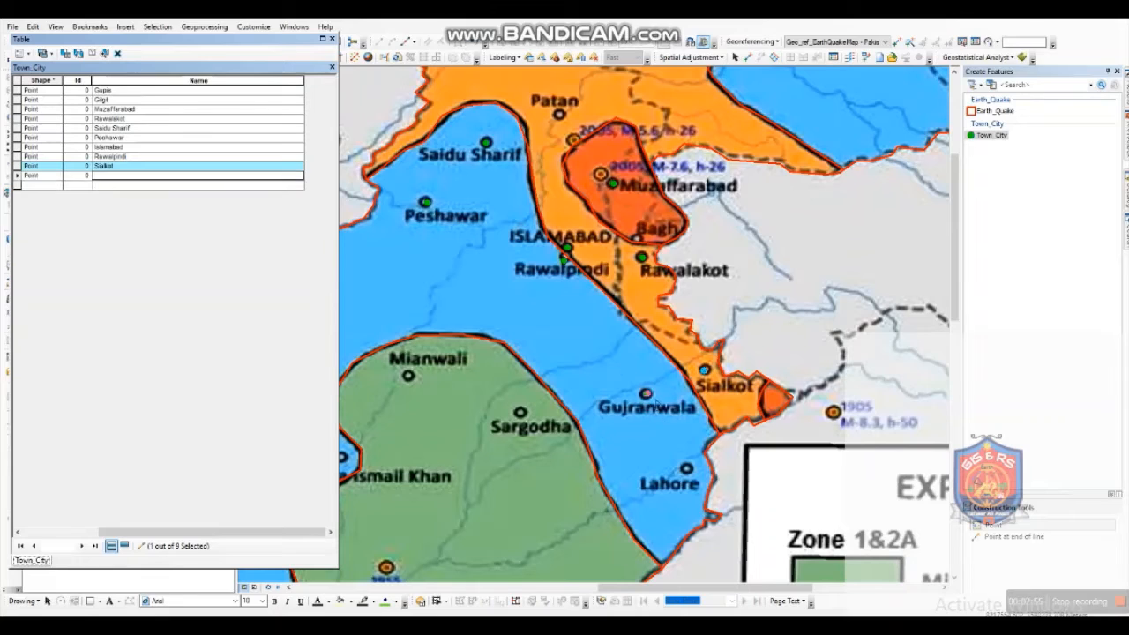
Place Town_City points at Gujranwala and Lahore and enter their names in the Name field.
{"action": "left_click", "coordinate": [646, 395]}
{"action": "left_click", "coordinate": [106, 177]}
{"action": "type", "text": "Gujranwala"}
{"action": "key", "text": "Return"}
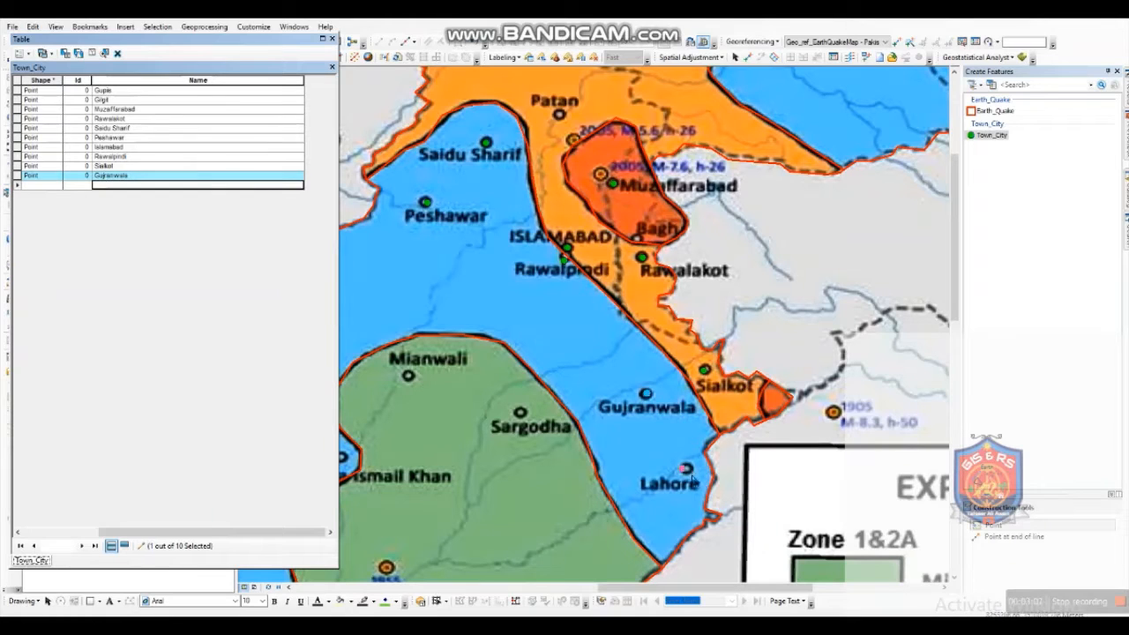
{"action": "left_click", "coordinate": [363, 286]}
{"action": "left_click", "coordinate": [113, 184]}
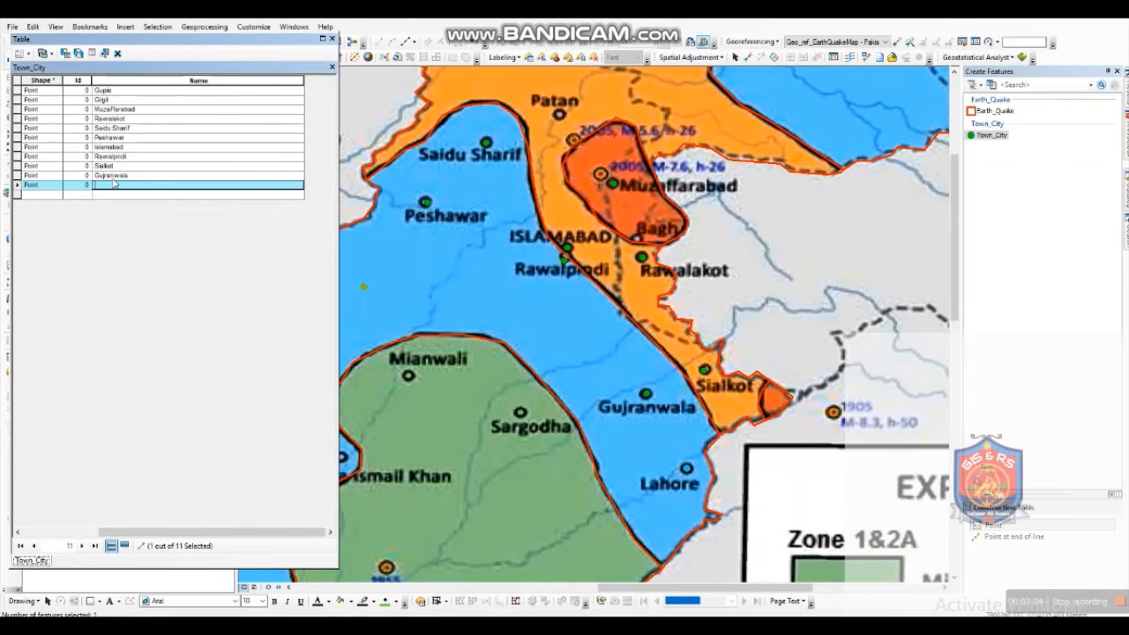
{"action": "type", "text": "Lahore"}
{"action": "key", "text": "Return"}
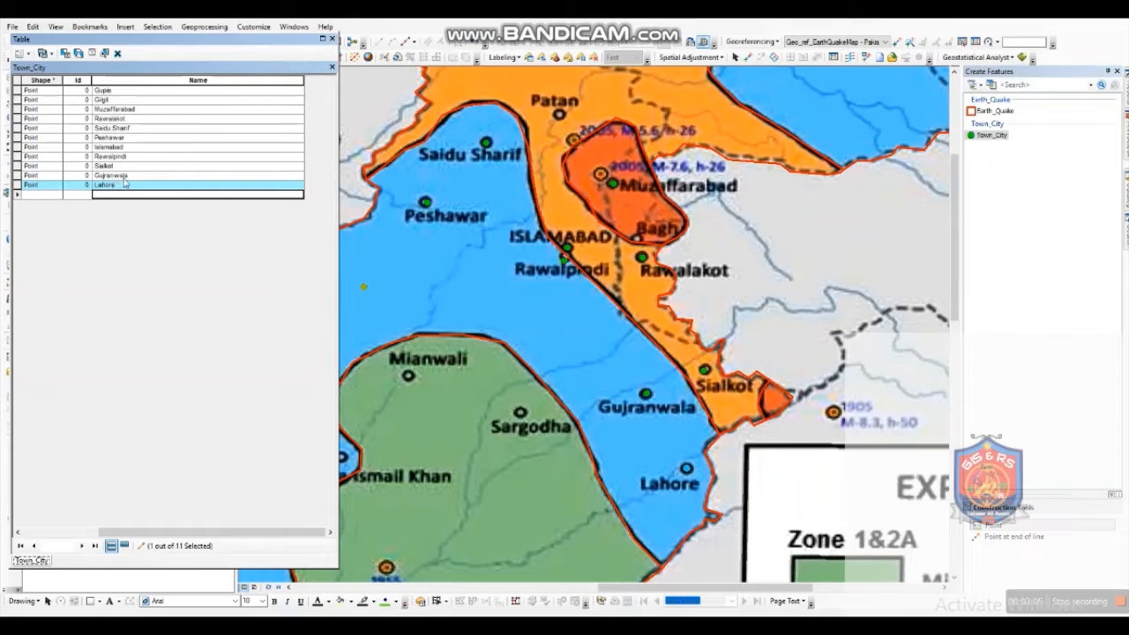
Add Town_City points on the Mianwali, Sargodha and Dera Ismail Khan markers and enter their names in the Name field.
{"action": "left_click_drag", "start_coordinate": [548, 387], "coordinate": [678, 187]}
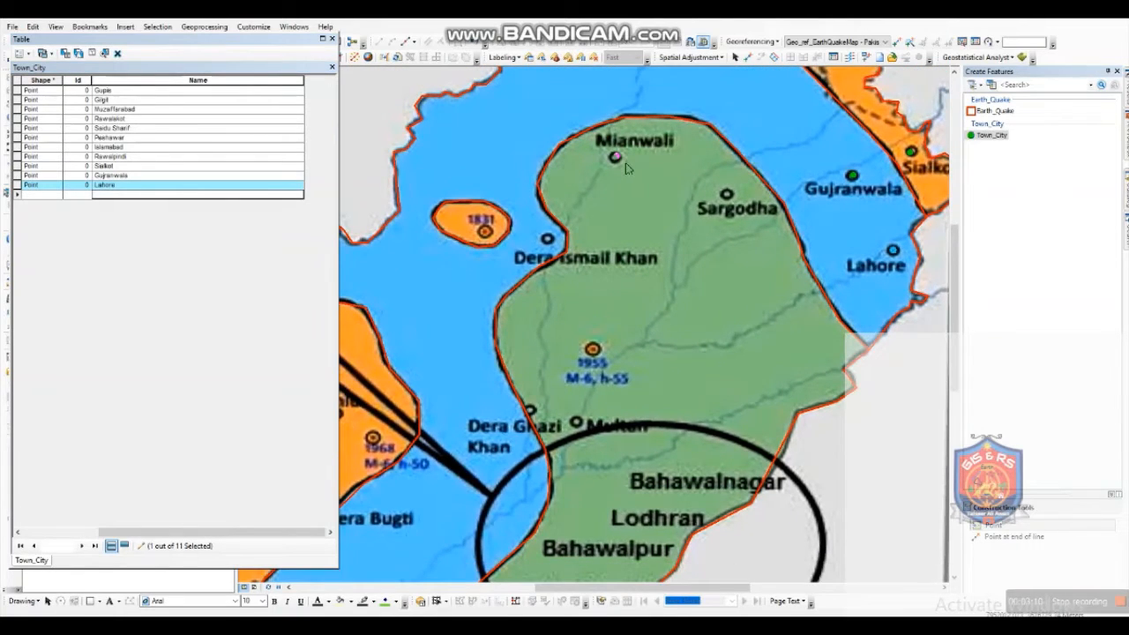
{"action": "left_click", "coordinate": [615, 157]}
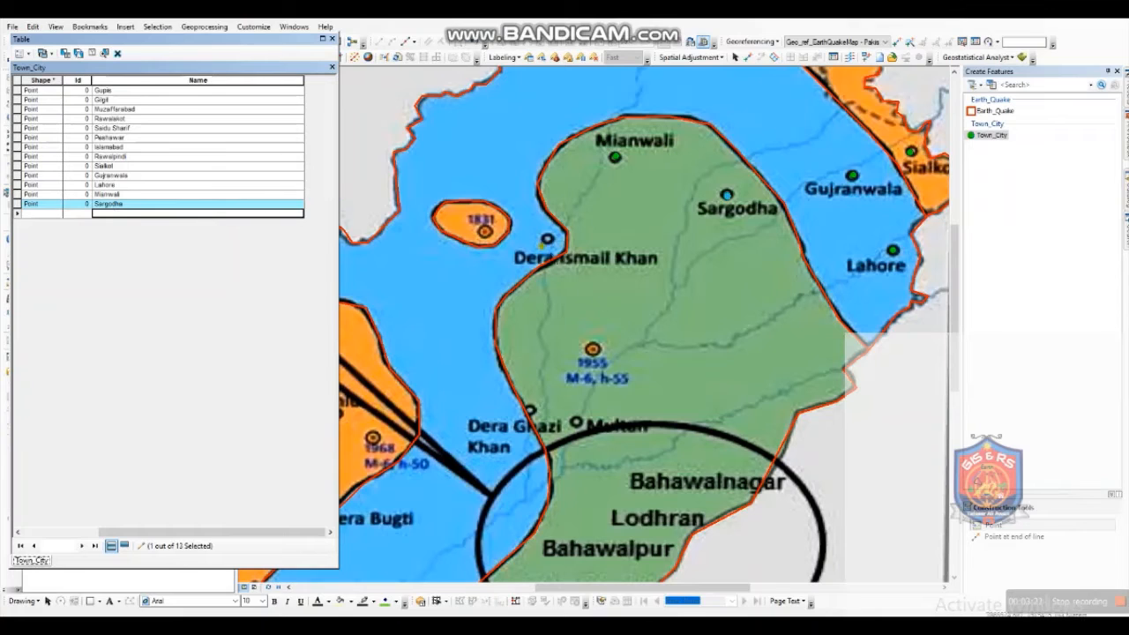
{"action": "left_click", "coordinate": [546, 238]}
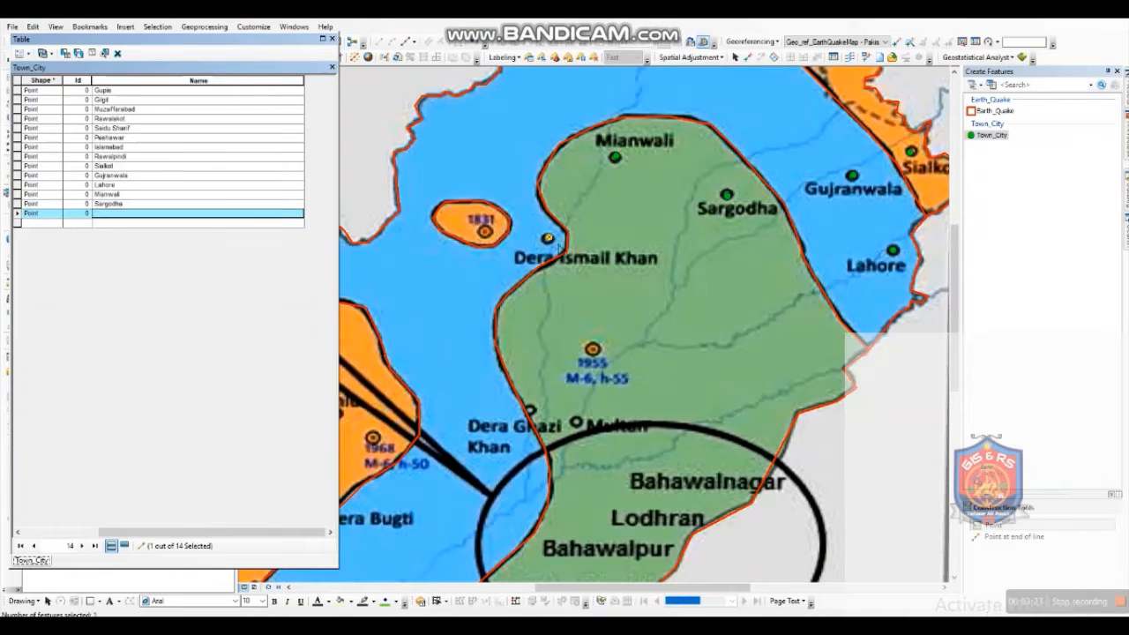
{"action": "left_click", "coordinate": [125, 216]}
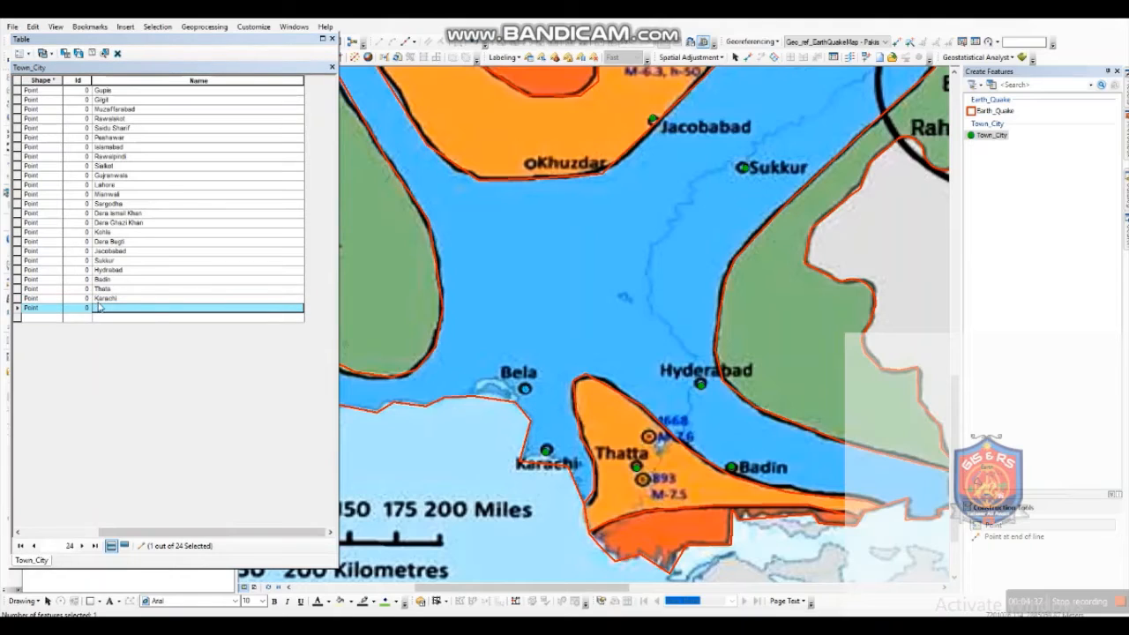
Enter the names Bela, Khuzdar and Panjgur for the Town_City points at those towns.
{"action": "left_click", "coordinate": [106, 311]}
{"action": "type", "text": "Bela"}
{"action": "key", "text": "Return"}
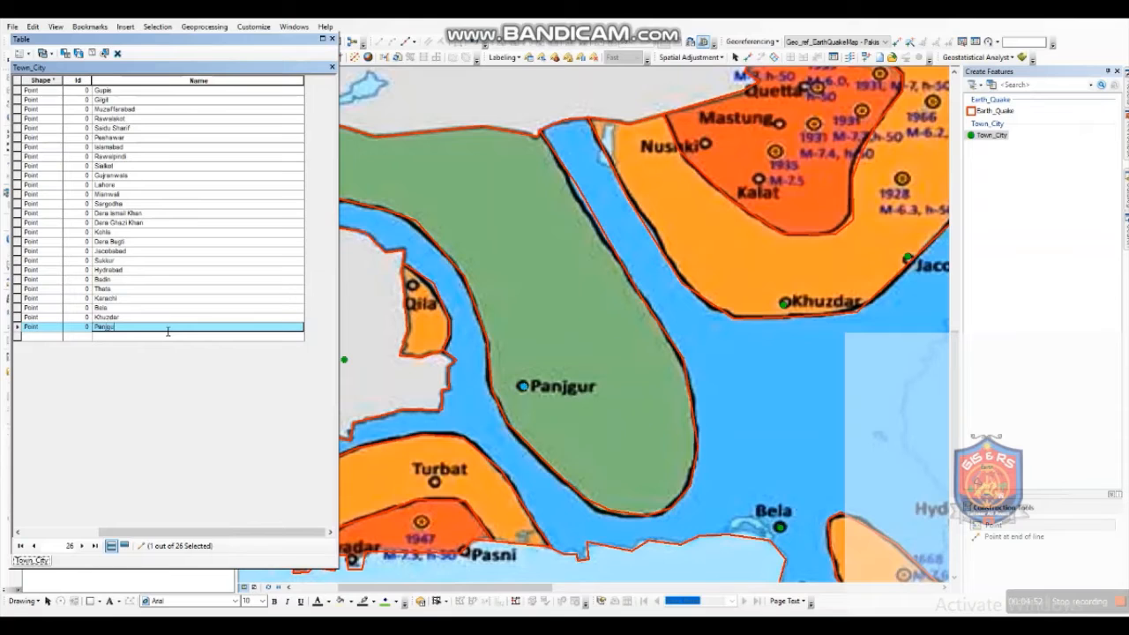
{"action": "key", "text": "Return"}
Add a Town_City point on the Turbat marker and name it Turbat.
{"action": "left_click_drag", "start_coordinate": [423, 450], "coordinate": [484, 381]}
{"action": "left_click", "coordinate": [495, 413]}
{"action": "left_click", "coordinate": [115, 336]}
{"action": "type", "text": "Turbat"}
{"action": "key", "text": "Return"}
Add Town_City points on the Gwadar and Pasni coastal markers and enter their names in the Name field.
{"action": "left_click", "coordinate": [413, 490]}
{"action": "left_click", "coordinate": [104, 346]}
{"action": "type", "text": "Gw"}
{"action": "key", "text": "Return"}
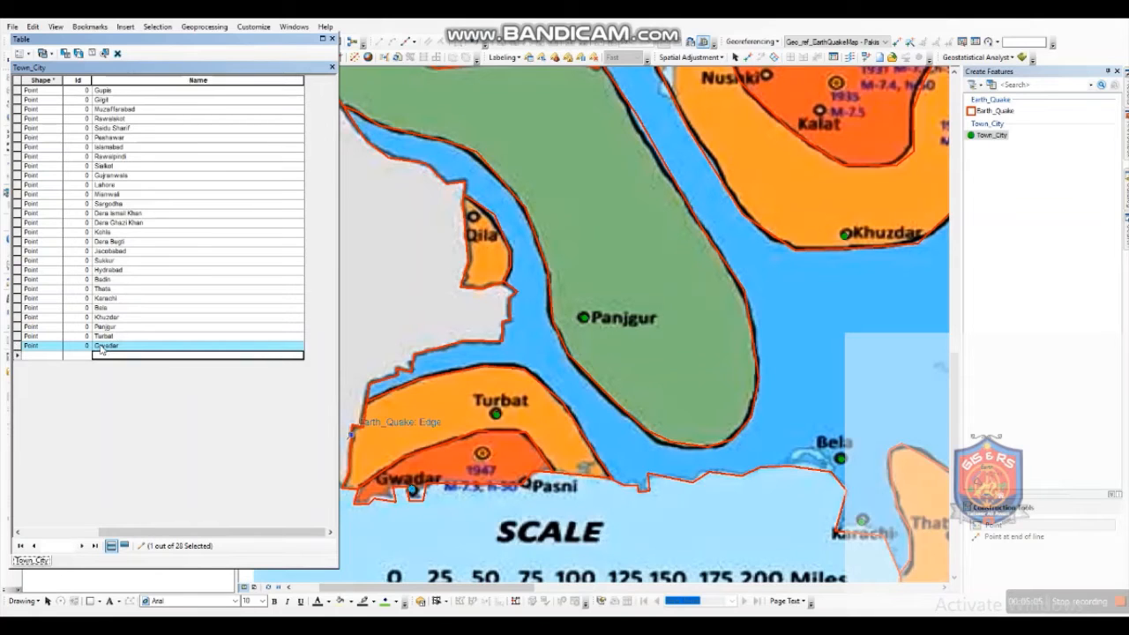
{"action": "left_click", "coordinate": [527, 484]}
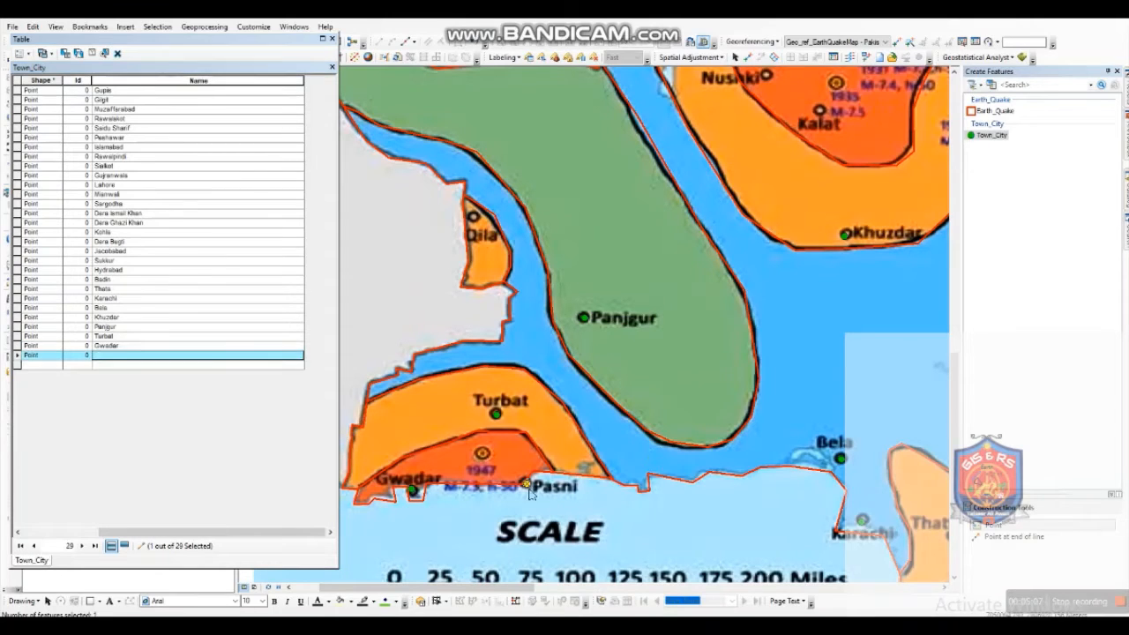
{"action": "left_click", "coordinate": [97, 356]}
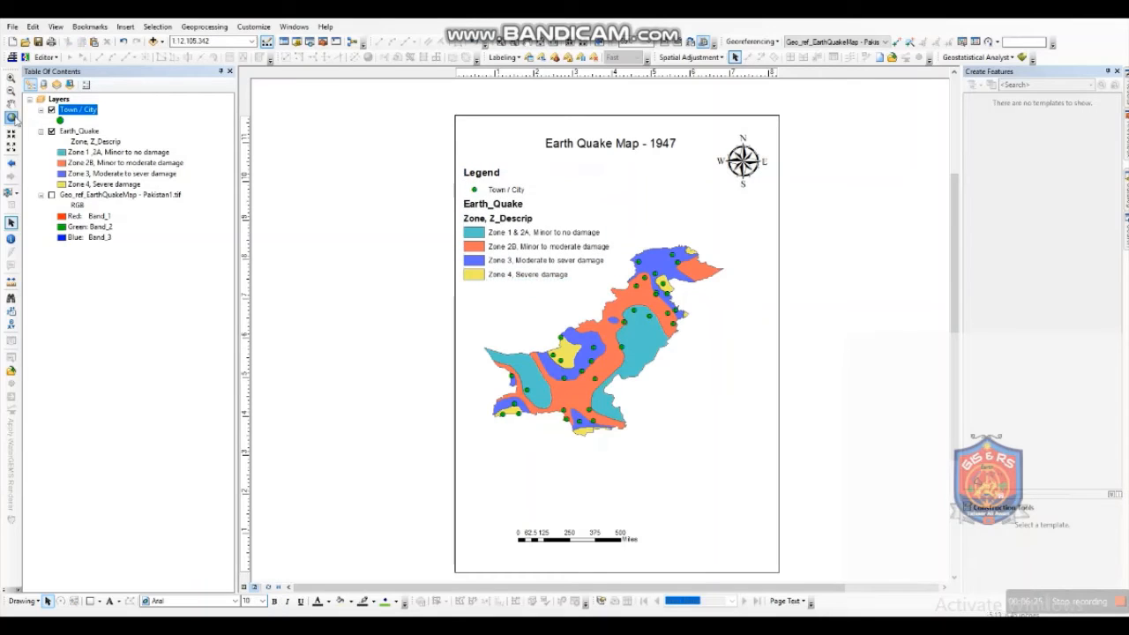
Shift the map lower within the layout and label the Town / City layer by Name in bold 12-point Arial.
{"action": "left_click", "coordinate": [11, 105]}
{"action": "left_click_drag", "start_coordinate": [617, 313], "coordinate": [633, 353]}
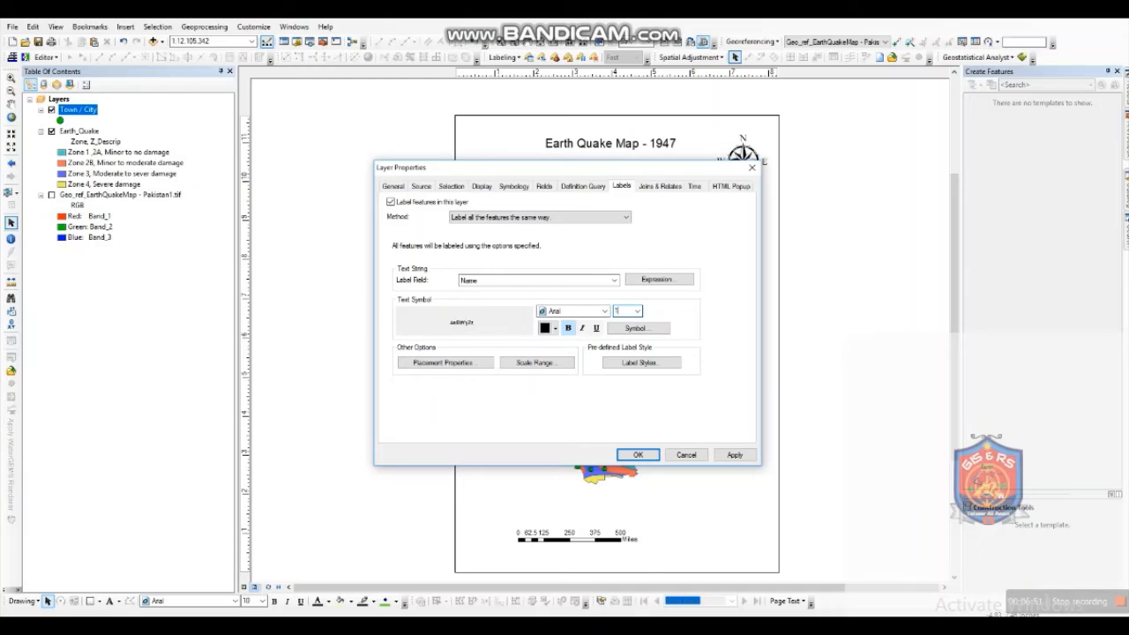
{"action": "left_click", "coordinate": [633, 451]}
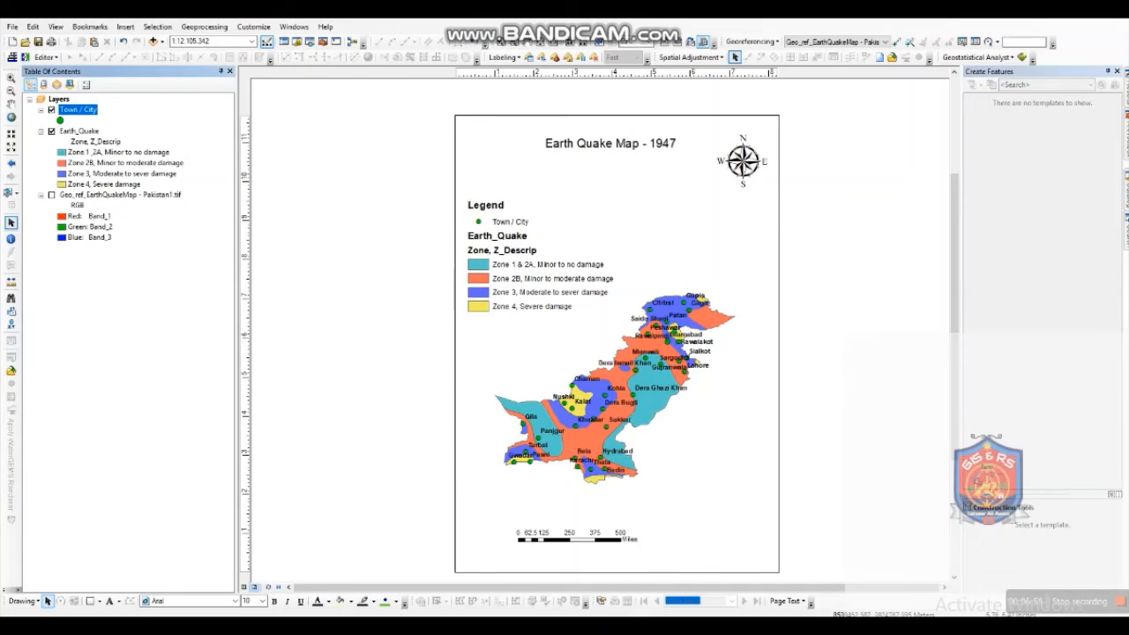
Apply a halo mask to the text symbol of the Town / City labels.
{"action": "double_click", "coordinate": [77, 109]}
{"action": "left_click", "coordinate": [642, 327]}
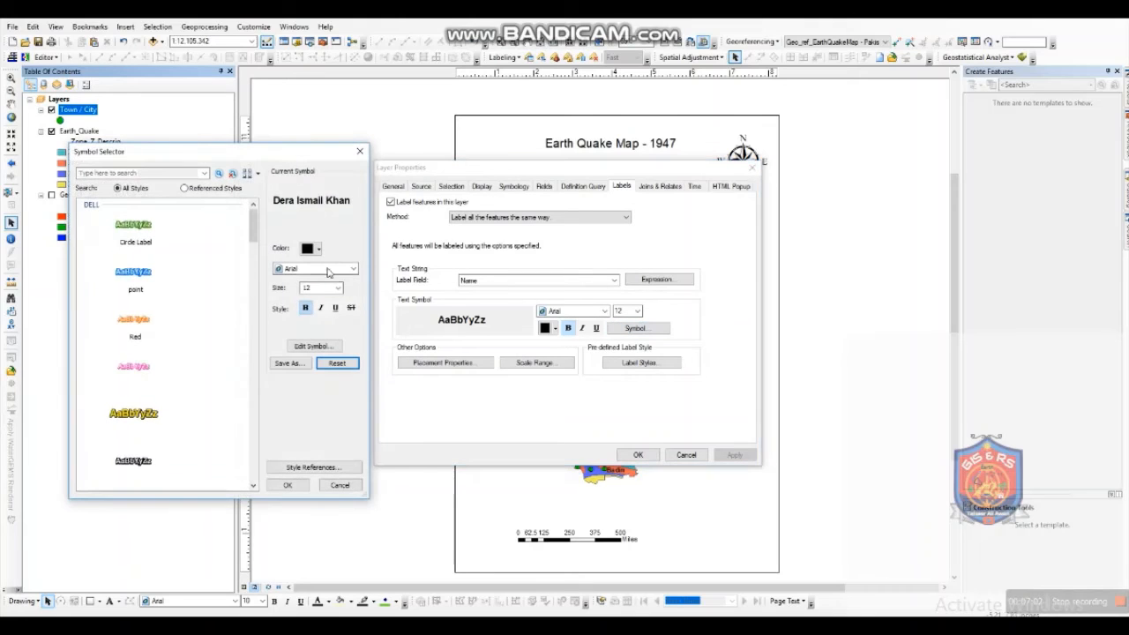
{"action": "left_click", "coordinate": [308, 346]}
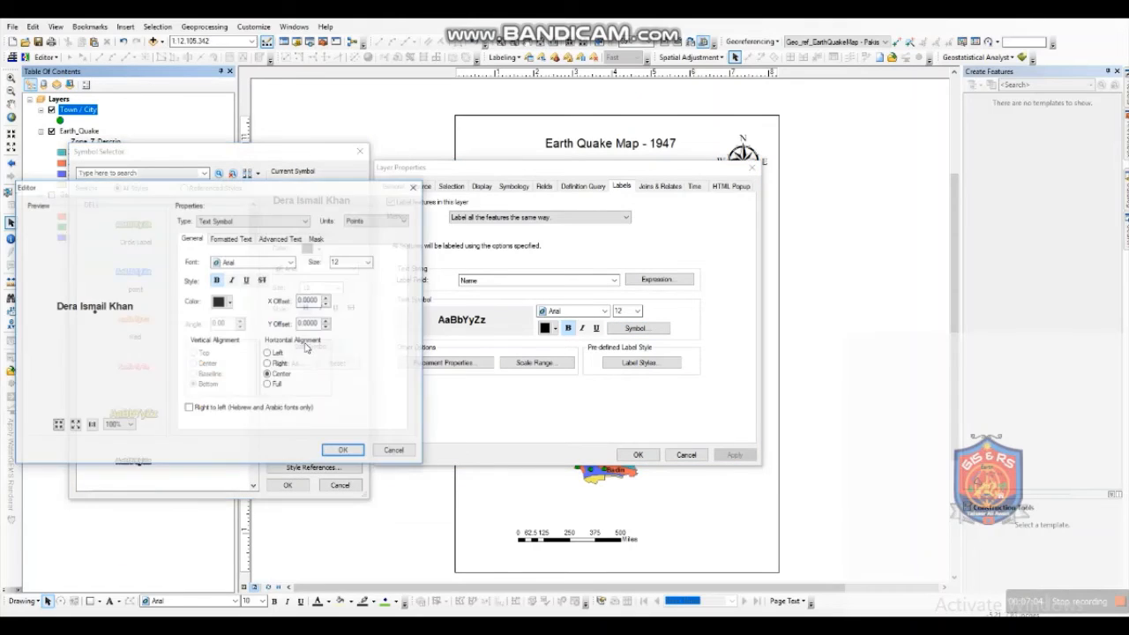
{"action": "left_click", "coordinate": [316, 238]}
{"action": "left_click", "coordinate": [343, 450]}
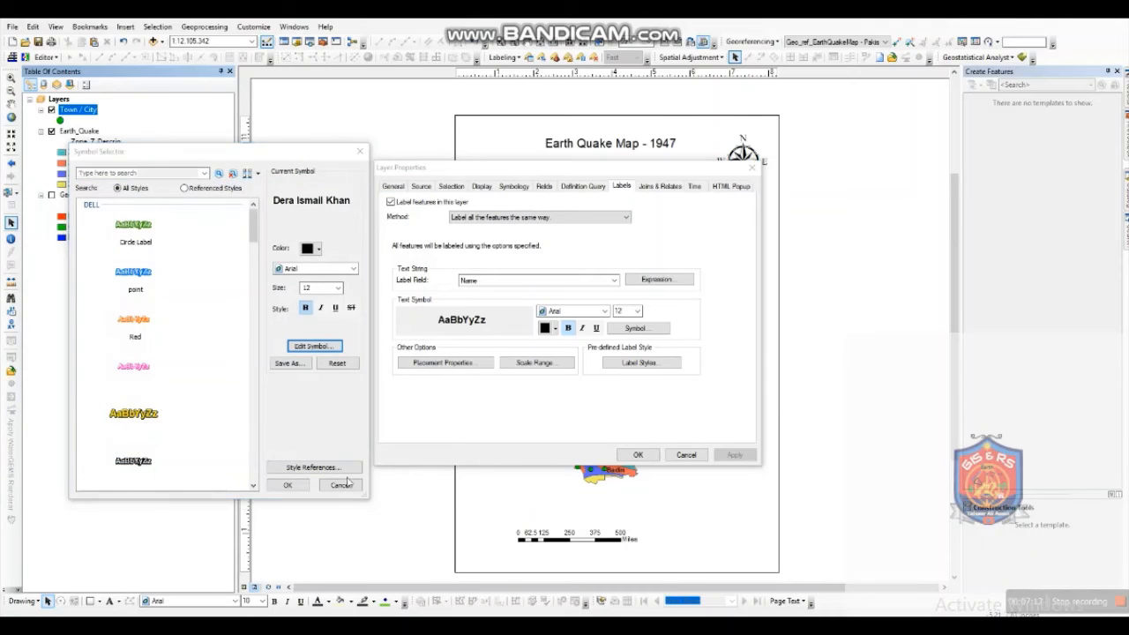
{"action": "left_click", "coordinate": [287, 485]}
{"action": "left_click", "coordinate": [638, 454]}
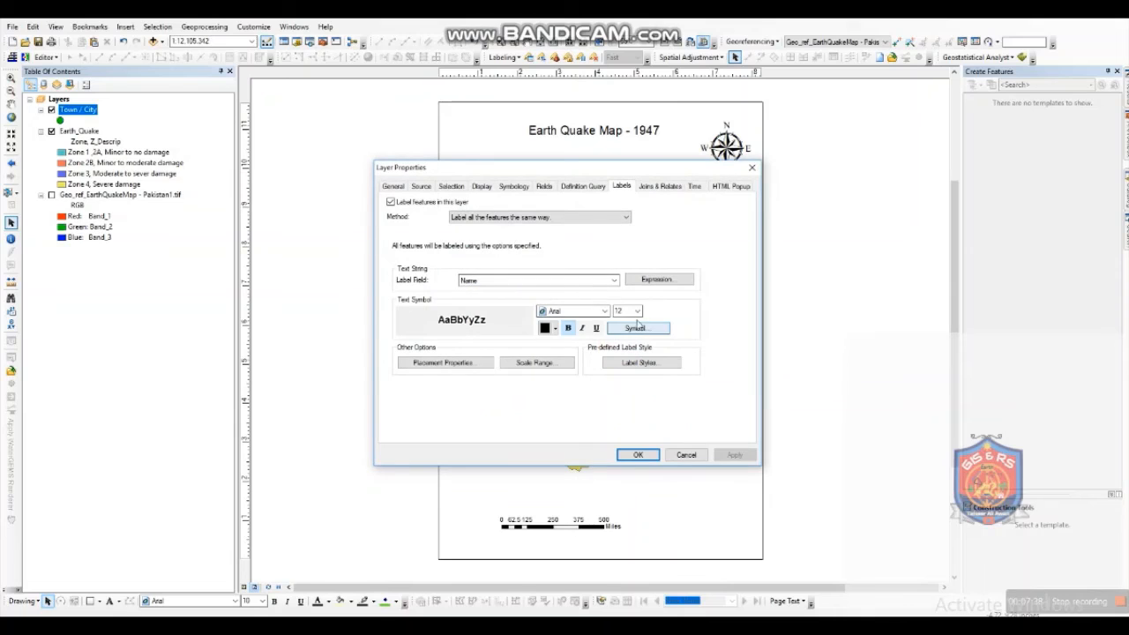
Set the font size of the Town / City labels to 8.
{"action": "left_click", "coordinate": [628, 314]}
{"action": "type", "text": "8"}
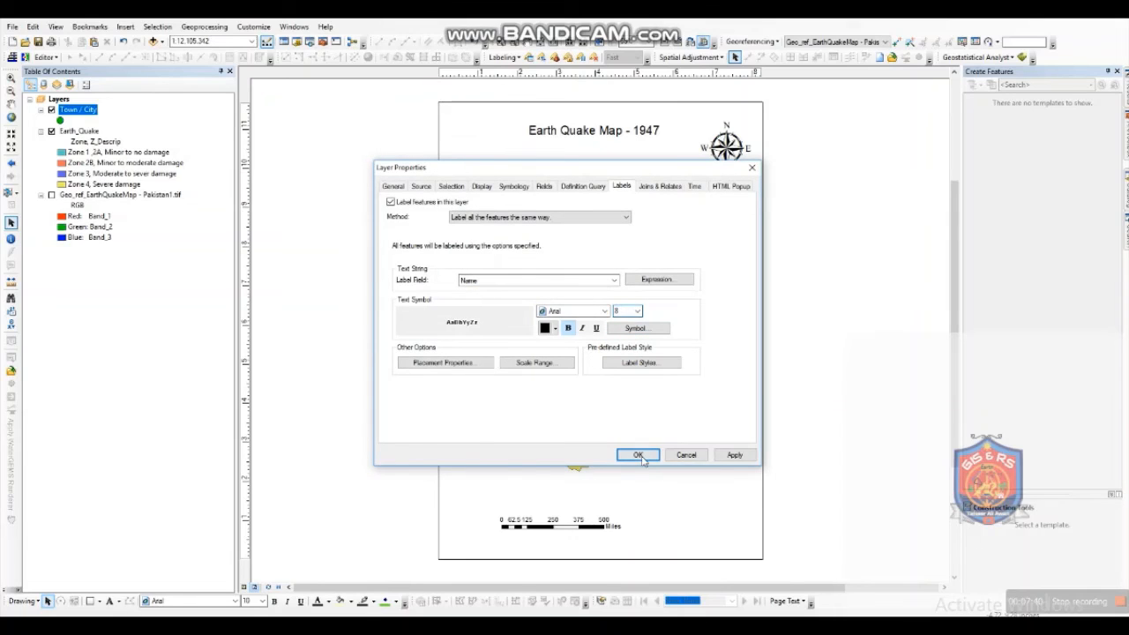
{"action": "left_click", "coordinate": [643, 457]}
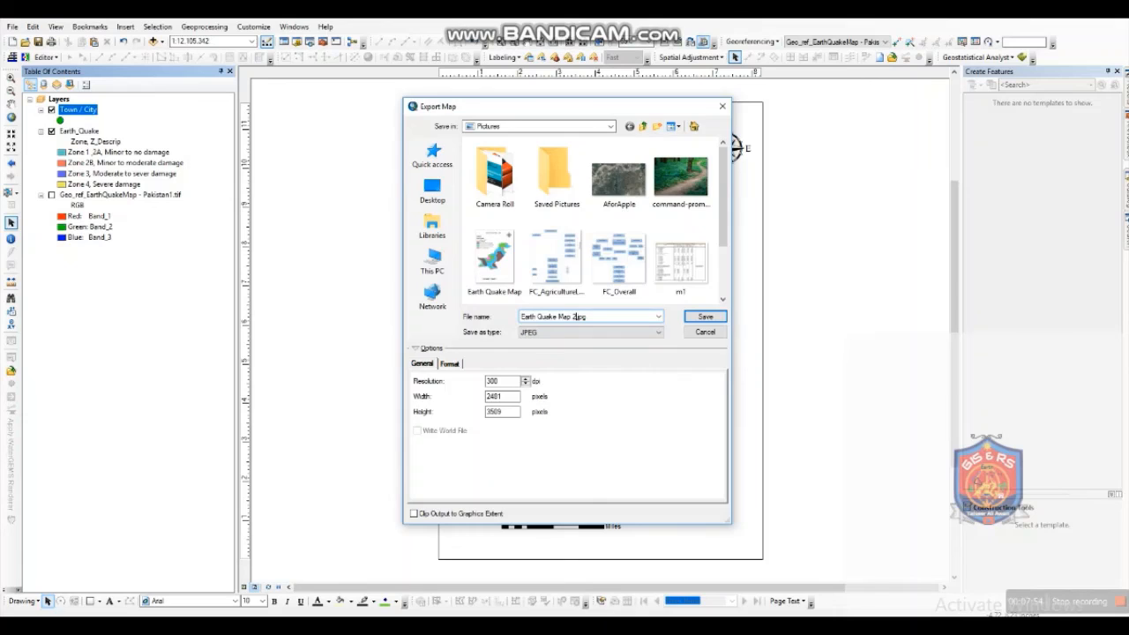
Export the layout as the JPEG Earth Quake Map 2 at 300 dpi and open the exported picture from the Pictures folder in File Explorer.
{"action": "key", "text": "Return"}
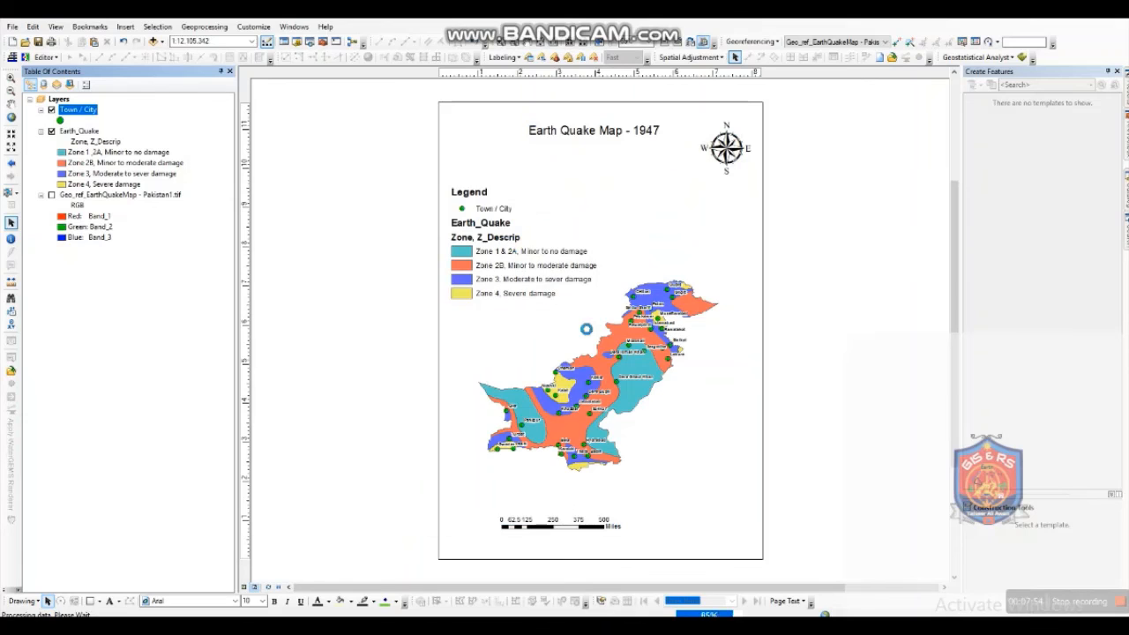
{"action": "left_click", "coordinate": [212, 626]}
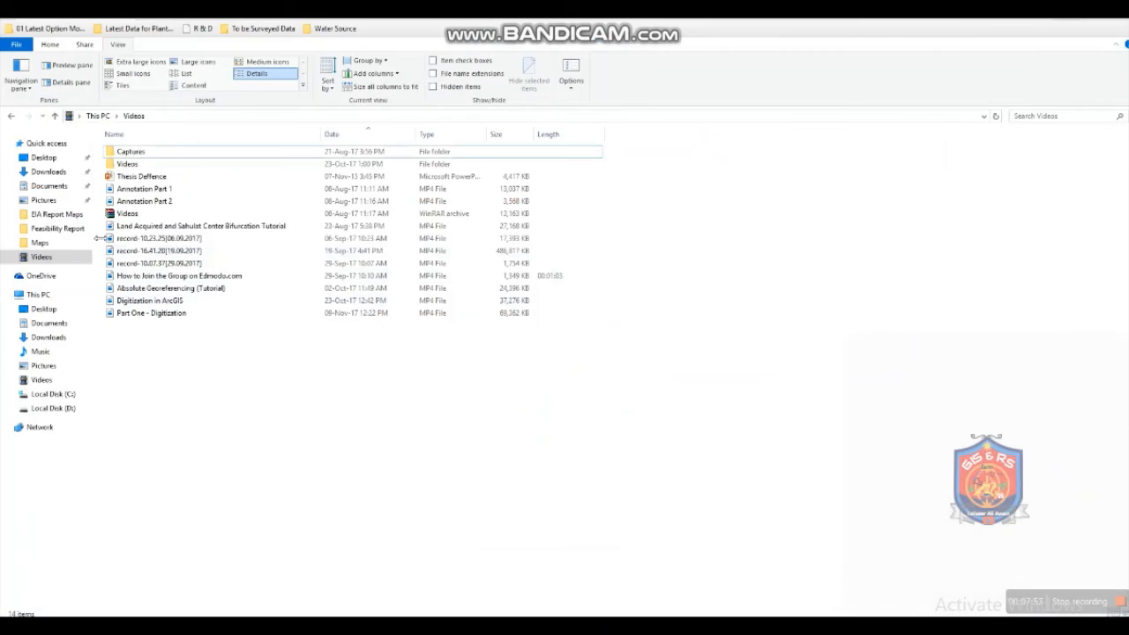
{"action": "left_click", "coordinate": [43, 201]}
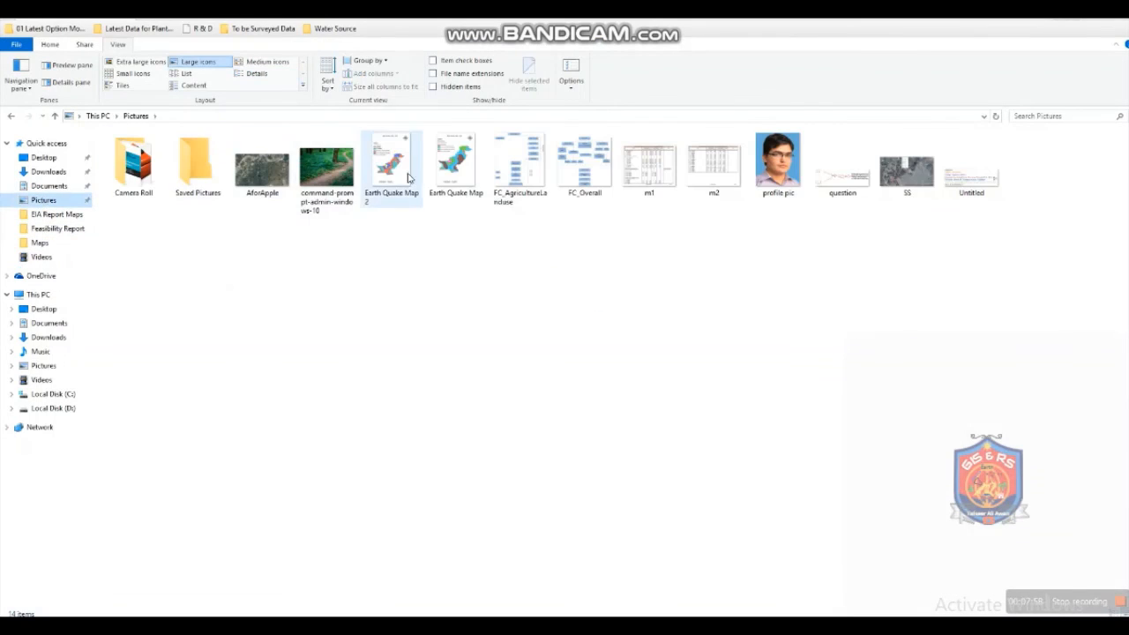
{"action": "double_click", "coordinate": [450, 168]}
View the exported map at actual size and examine the town labels across the country.
{"action": "left_click", "coordinate": [1120, 38]}
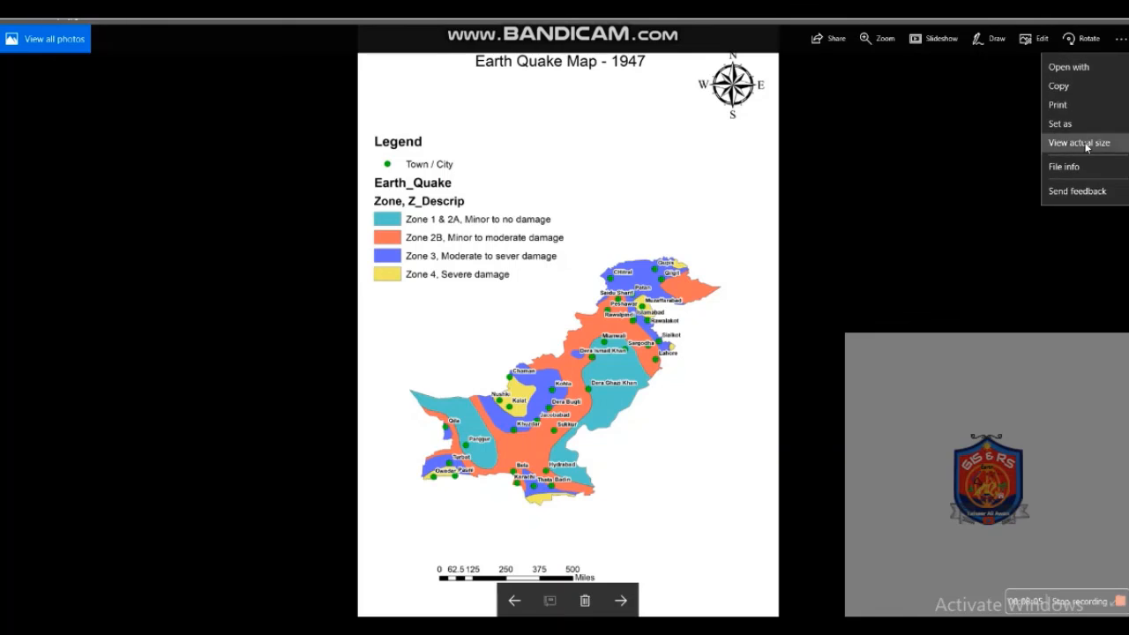
{"action": "left_click", "coordinate": [1014, 145]}
{"action": "left_click_drag", "start_coordinate": [638, 450], "coordinate": [573, 289]}
{"action": "left_click_drag", "start_coordinate": [582, 410], "coordinate": [848, 199]}
{"action": "left_click_drag", "start_coordinate": [685, 399], "coordinate": [609, 293]}
{"action": "left_click_drag", "start_coordinate": [709, 229], "coordinate": [620, 380]}
{"action": "left_click_drag", "start_coordinate": [657, 297], "coordinate": [491, 533]}
{"action": "left_click_drag", "start_coordinate": [490, 344], "coordinate": [489, 541]}
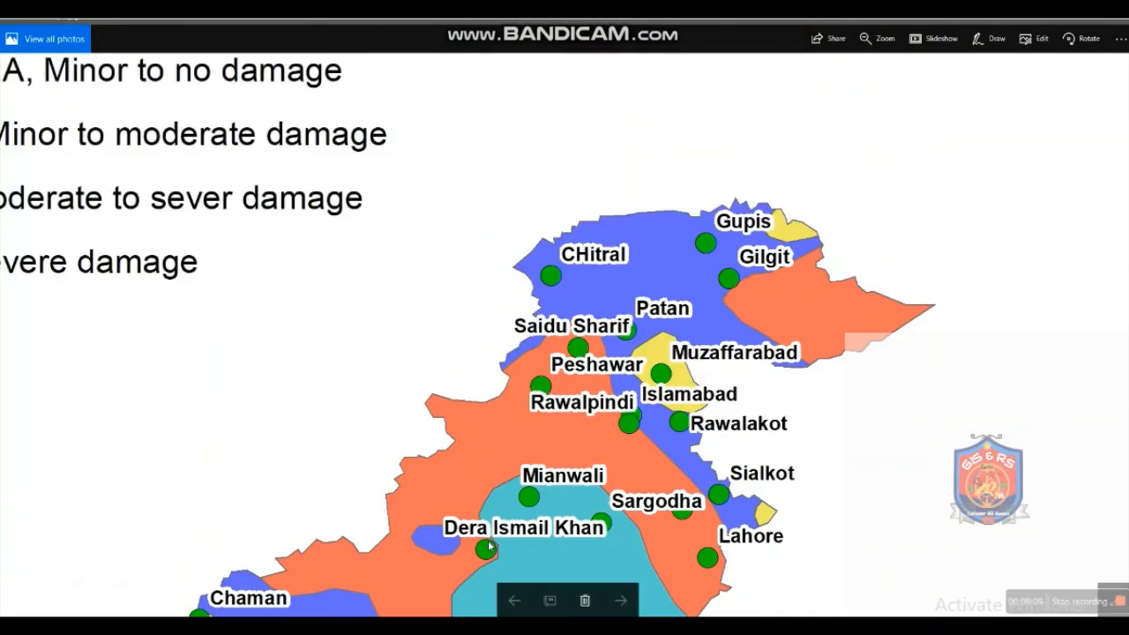